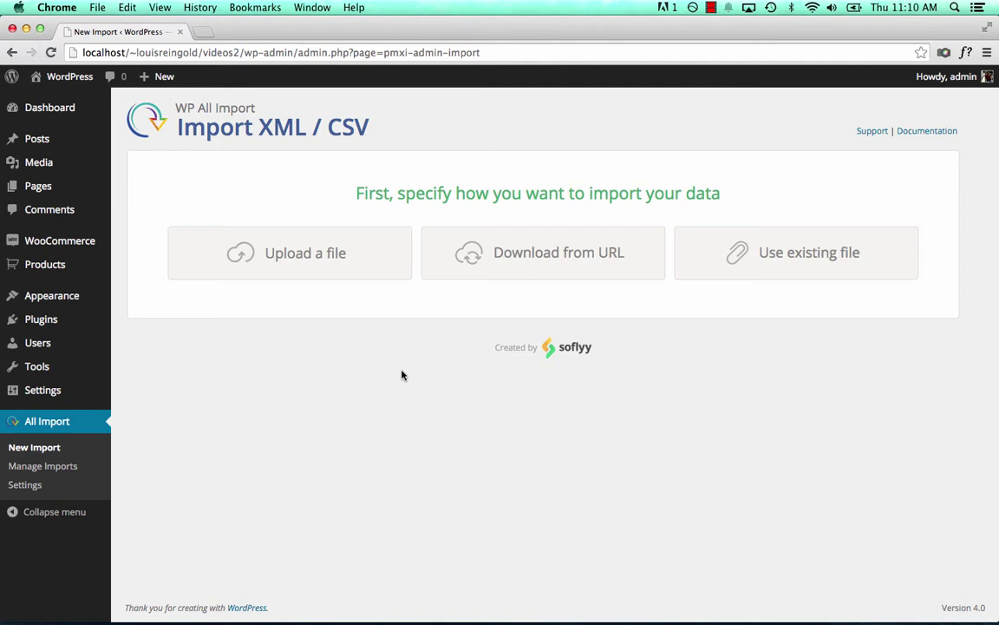
Upload TheFlipFlopper-1.xml as a new WooCommerce Products import and continue to Step 2.
left_click(328, 263)
double_click(413, 132)
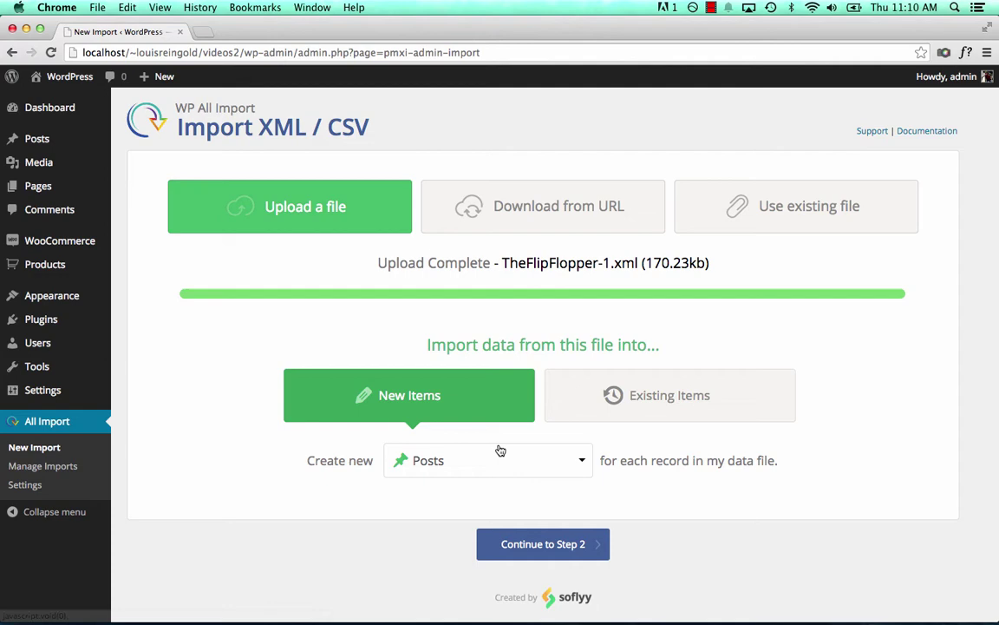
left_click(500, 458)
left_click(488, 551)
left_click(546, 547)
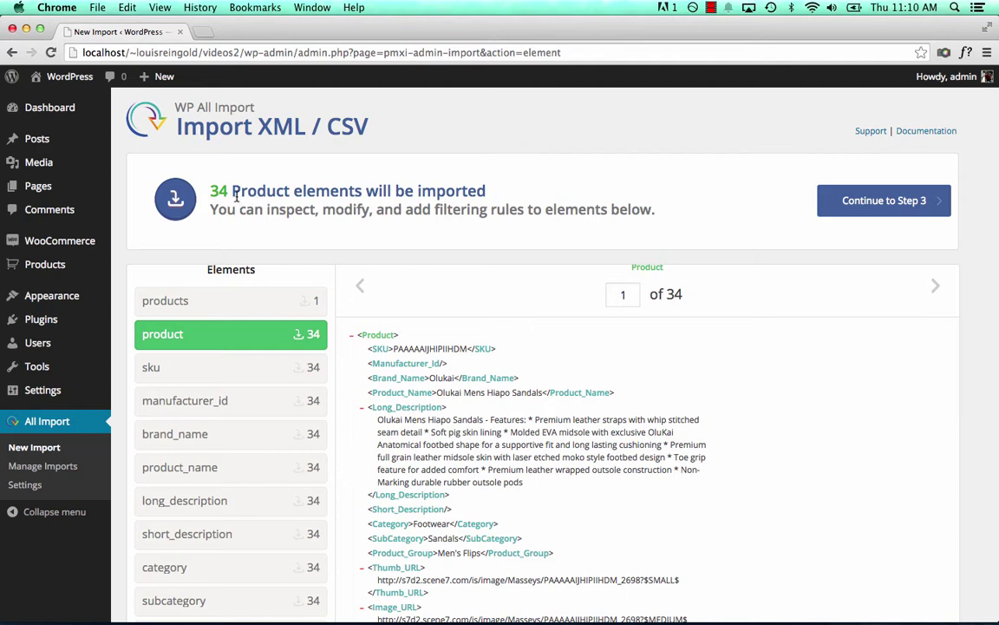
Inspect the variant nodes in the XML preview by collapsing the first and expanding the second, then go to Step 3.
scroll(443, 313, "down", 2)
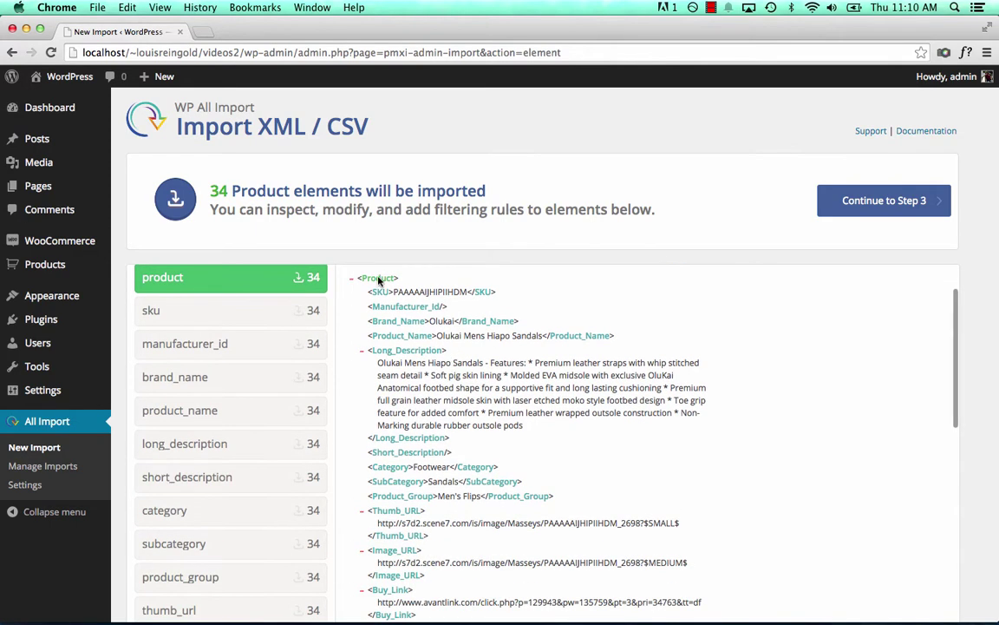
scroll(487, 384, "up", 1)
scroll(488, 384, "up", 1)
scroll(487, 386, "down", 10)
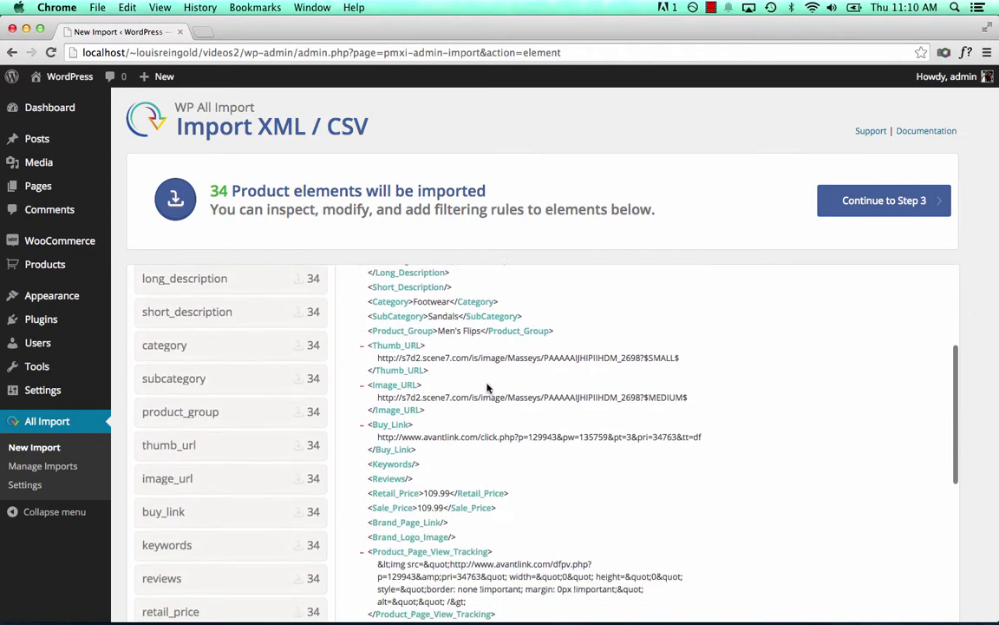
scroll(488, 389, "down", 7)
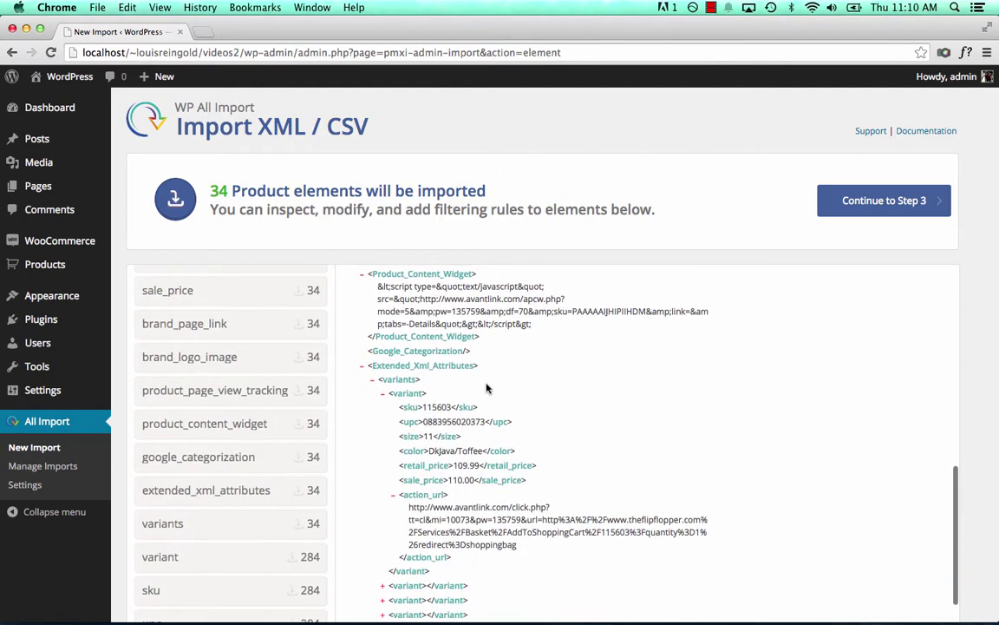
scroll(395, 382, "down", 1)
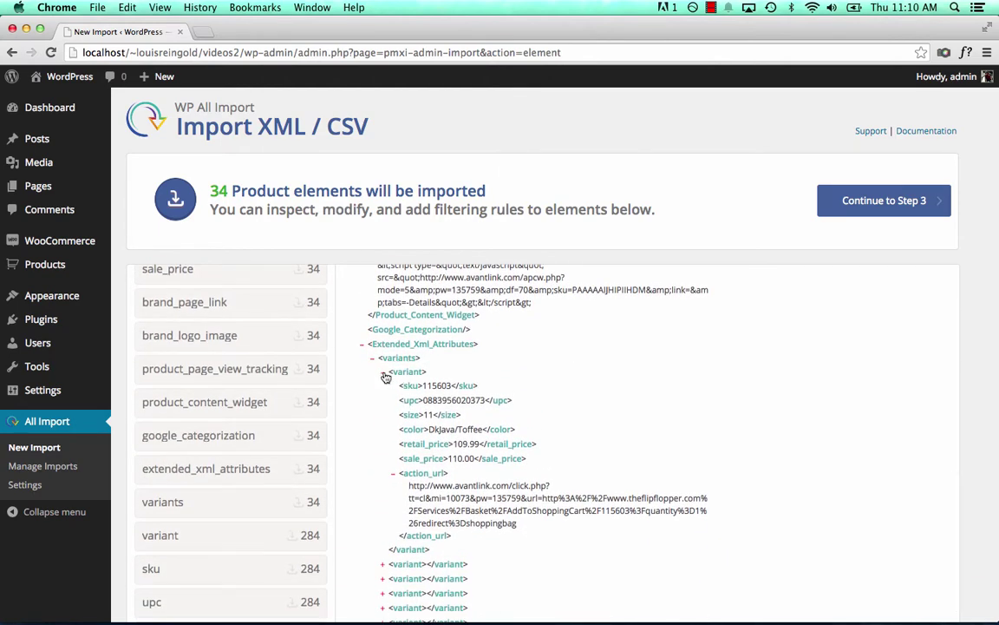
left_click(384, 373)
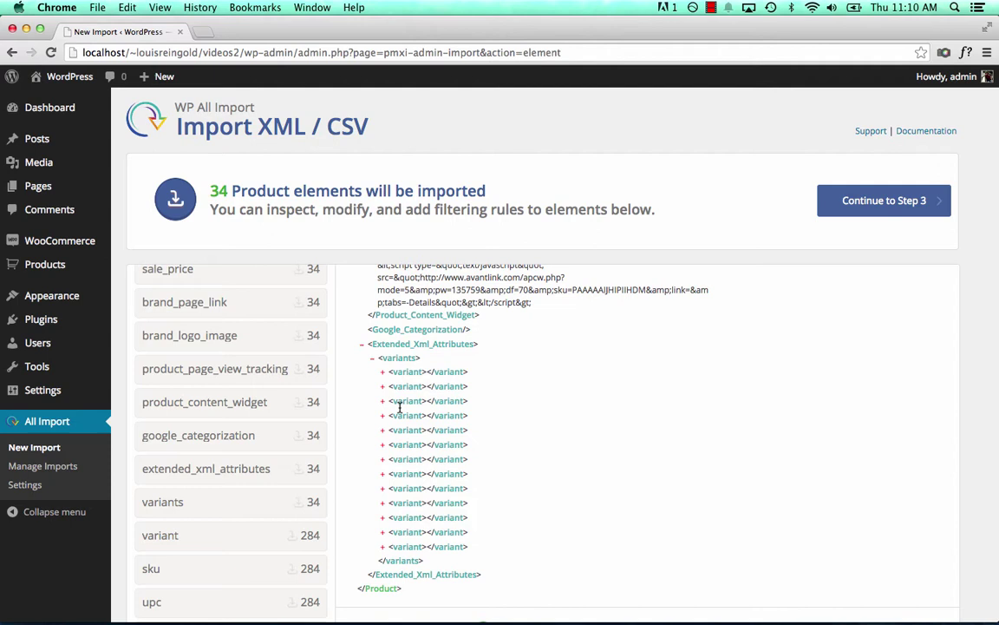
left_click(381, 388)
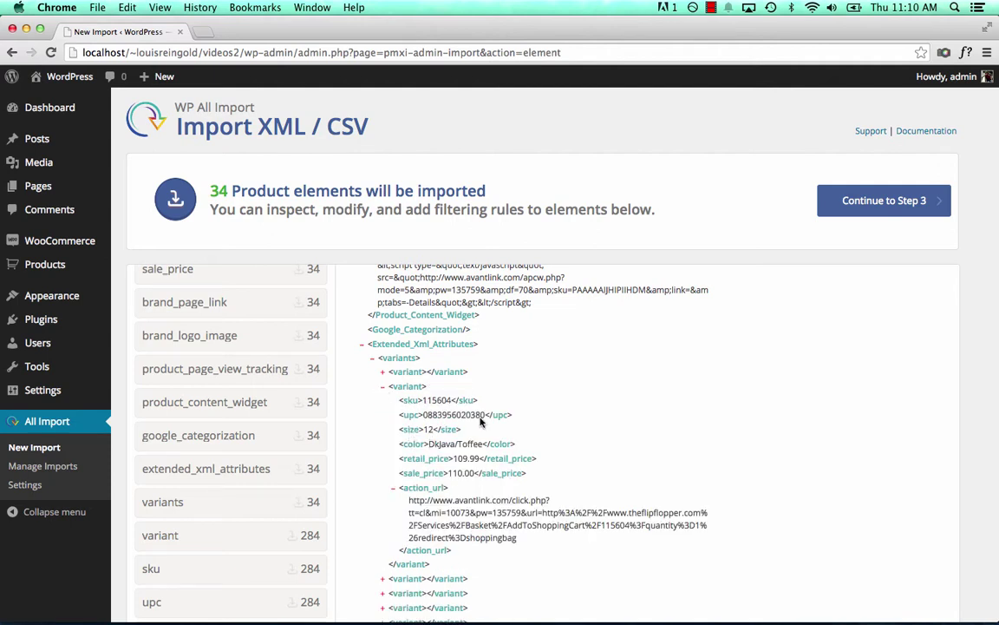
left_click(905, 213)
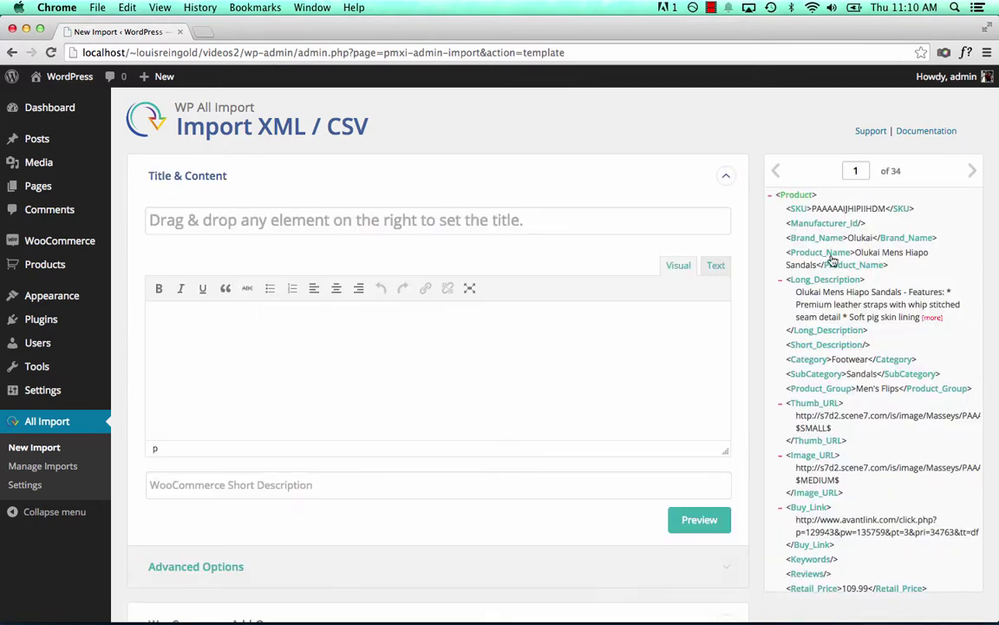
Fill the product title from Product_Name and the content from Long_Description.
left_click_drag(826, 254, 586, 221)
left_click_drag(815, 277, 364, 368)
scroll(430, 357, "down", 4)
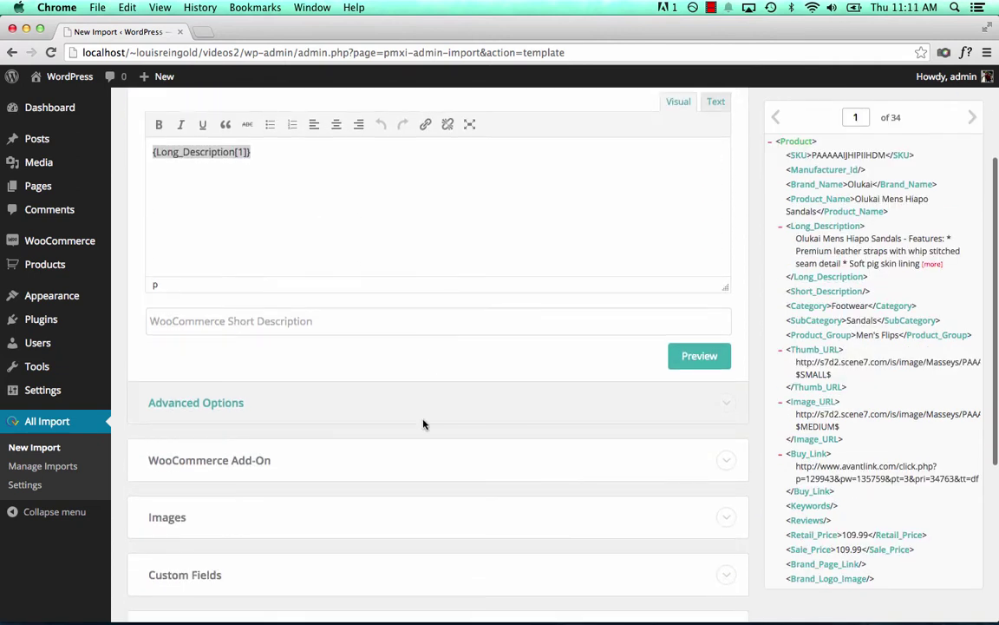
Make it a Variable product, mapping SKU, Regular Price and Sale Price to SKU, Retail_Price and Sale_Price.
left_click(417, 460)
scroll(419, 460, "down", 4)
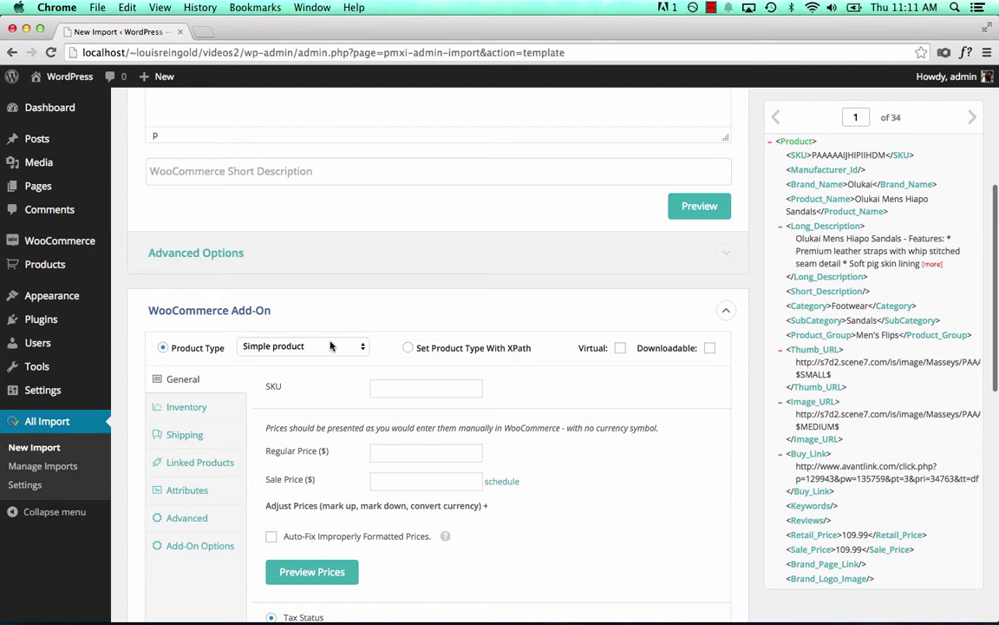
left_click(330, 346)
left_click(286, 382)
left_click(392, 392)
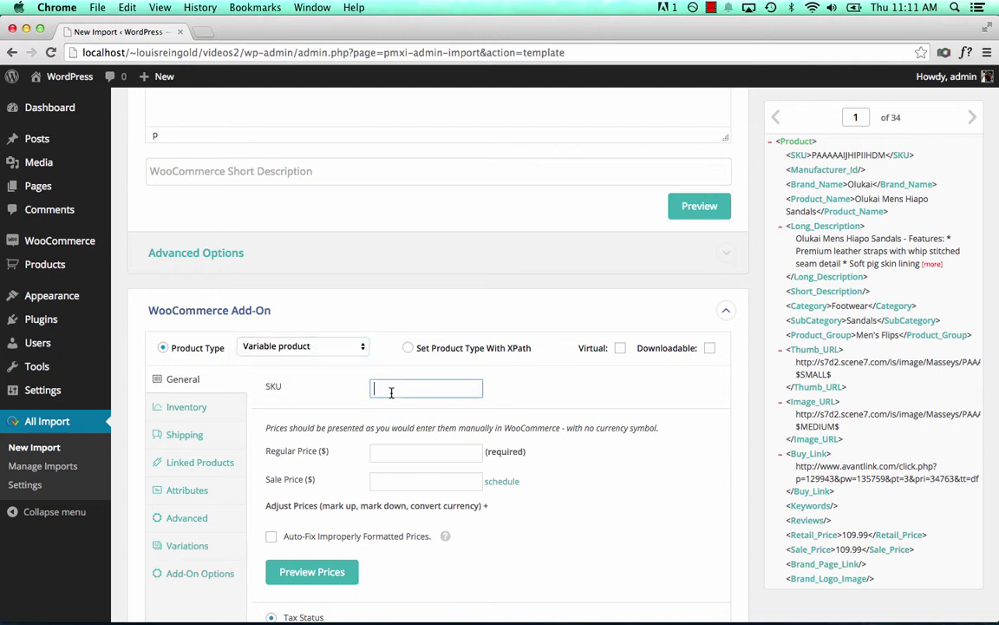
left_click_drag(807, 156, 395, 355)
scroll(654, 401, "down", 1)
scroll(867, 361, "down", 2)
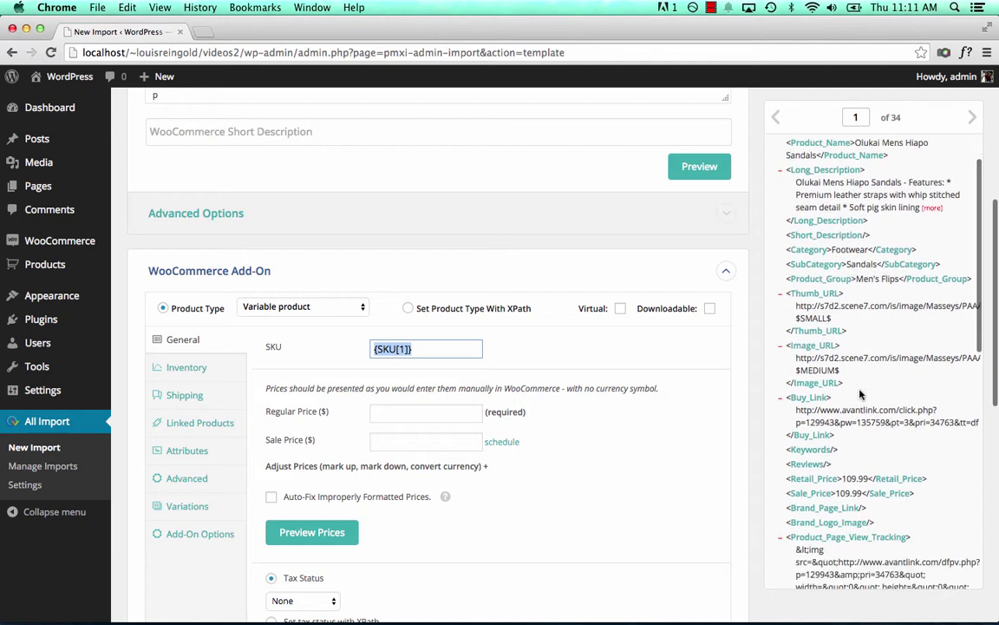
left_click_drag(821, 478, 429, 414)
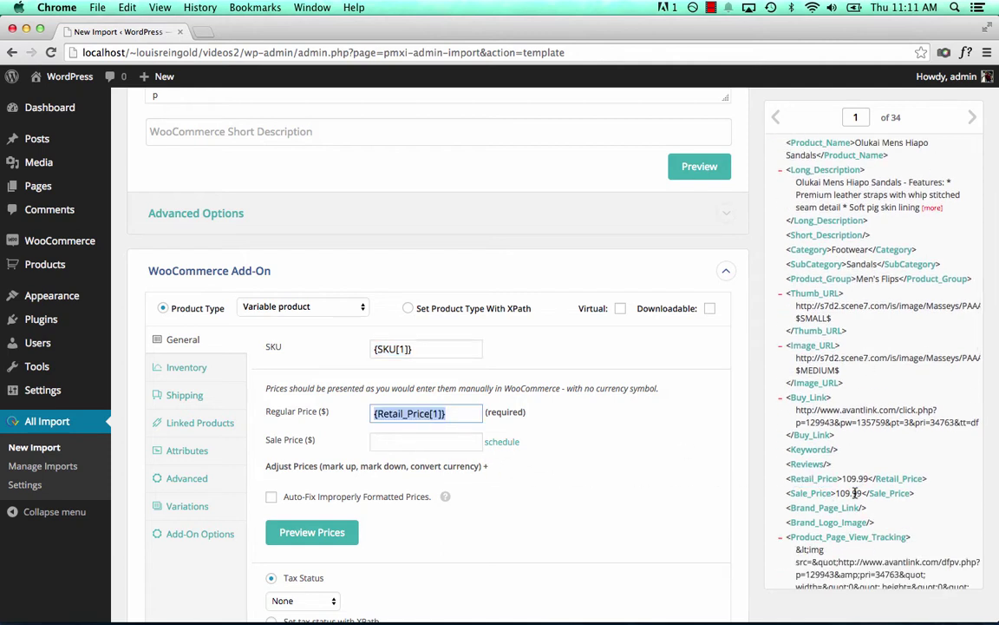
left_click_drag(815, 493, 438, 445)
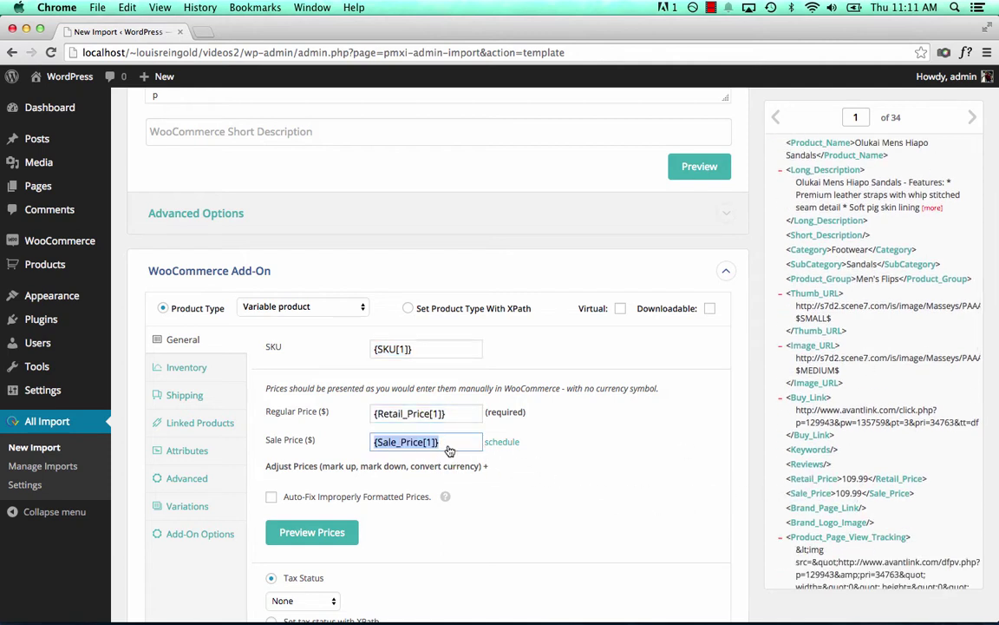
scroll(465, 397, "down", 2)
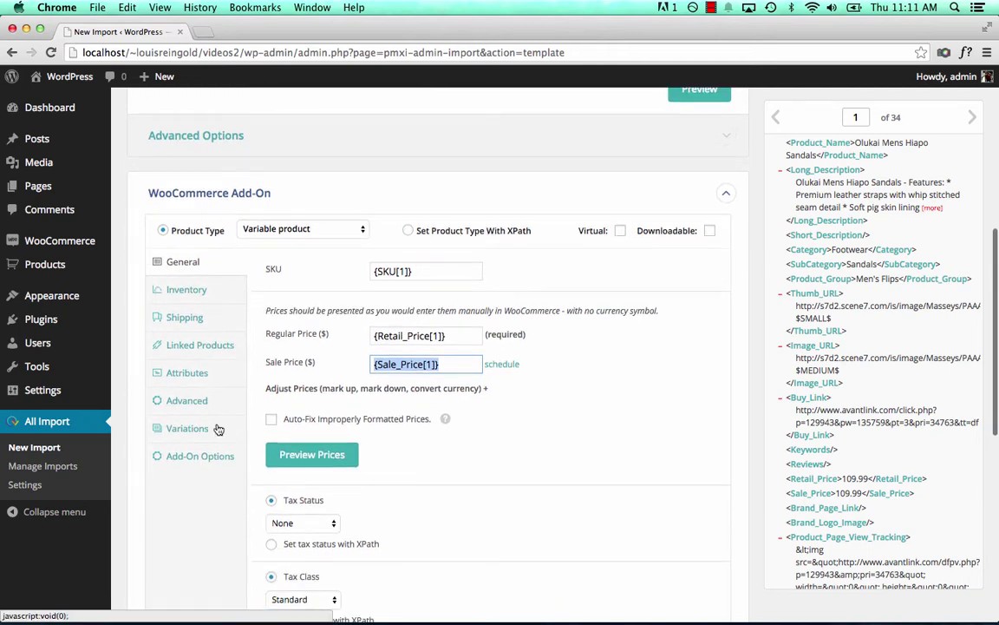
Treat variations as child XML elements with XPath {Extended_Xml_Attributes[1]/variants[1]/variant[*]}, matching 13 elements.
left_click(219, 429)
scroll(358, 384, "down", 2)
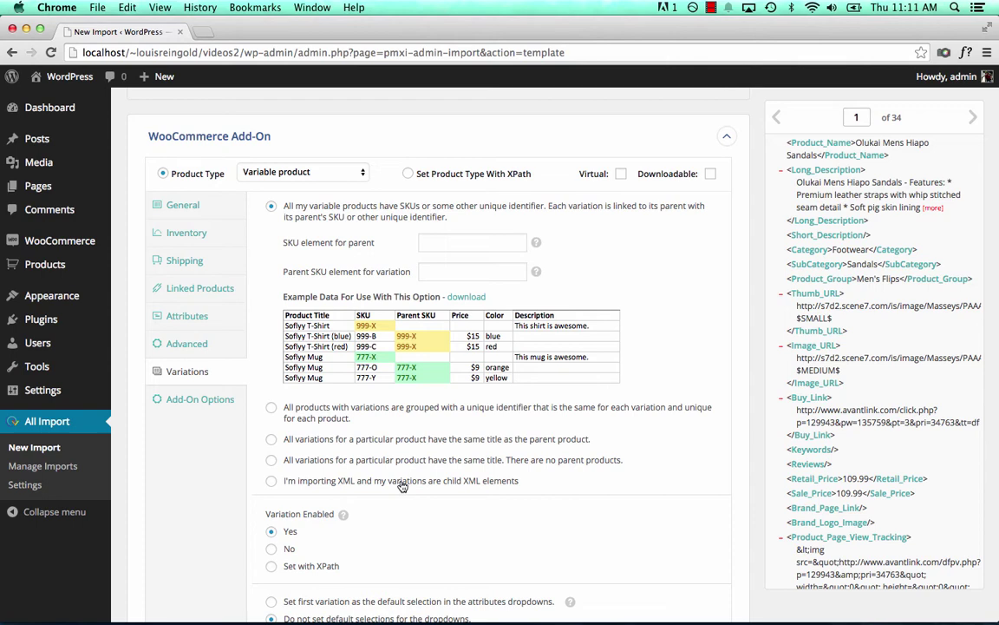
left_click(402, 483)
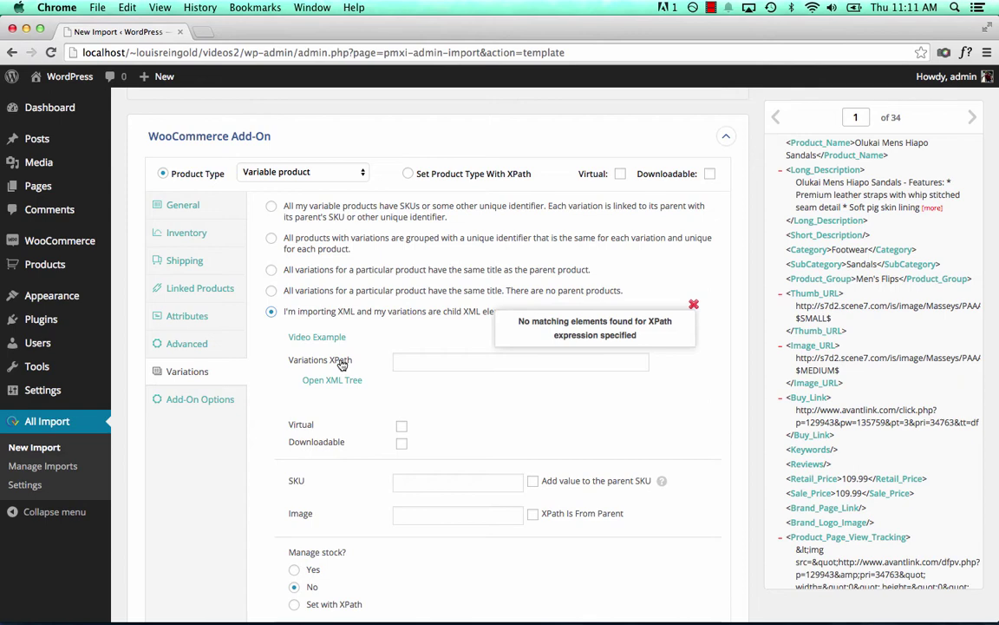
scroll(920, 408, "down", 10)
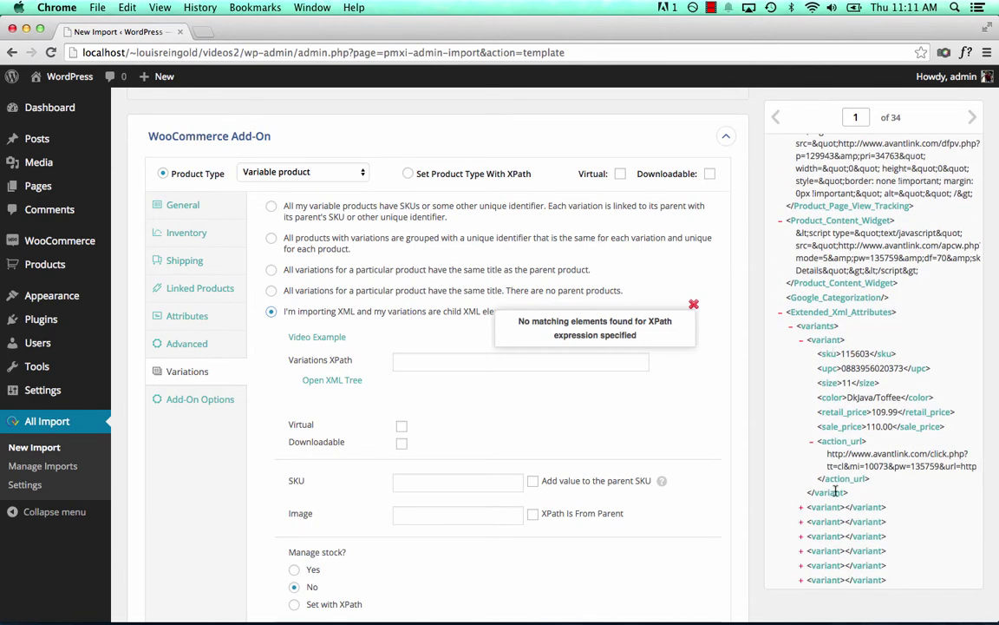
scroll(835, 492, "down", 3)
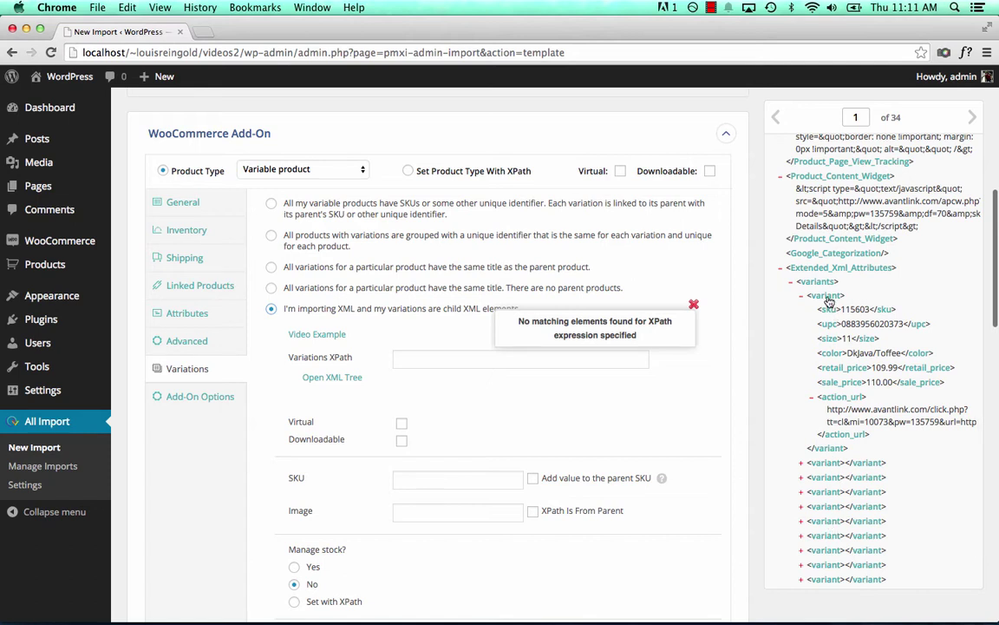
left_click_drag(828, 297, 431, 369)
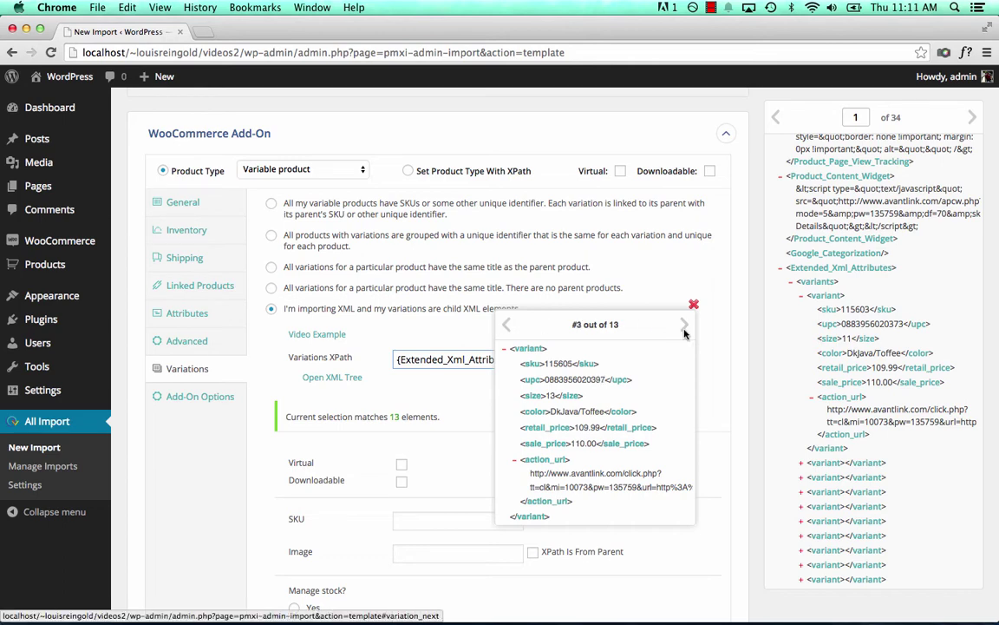
left_click(694, 305)
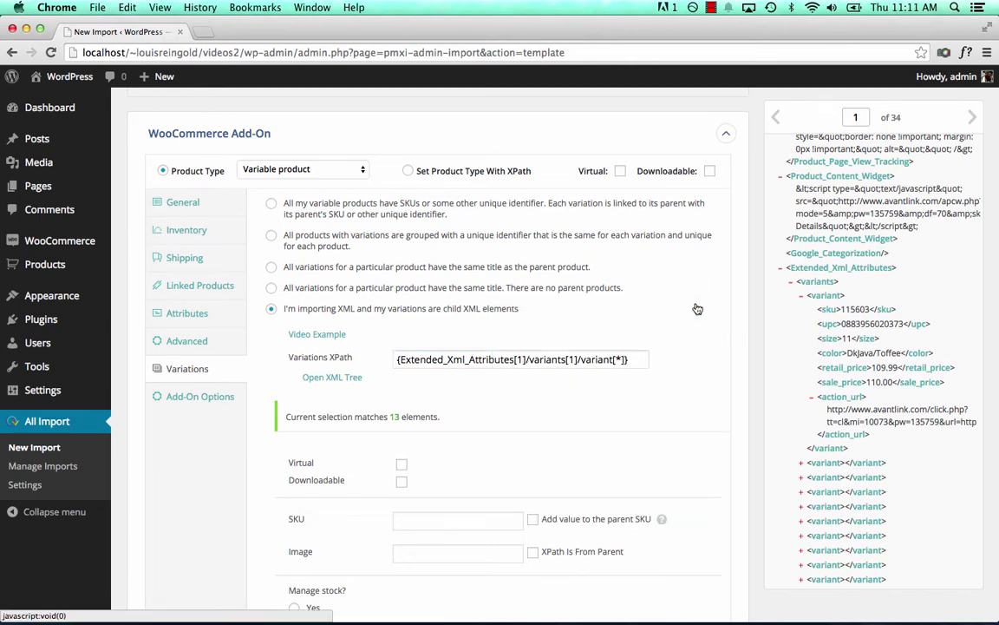
left_click(973, 121)
left_click(330, 379)
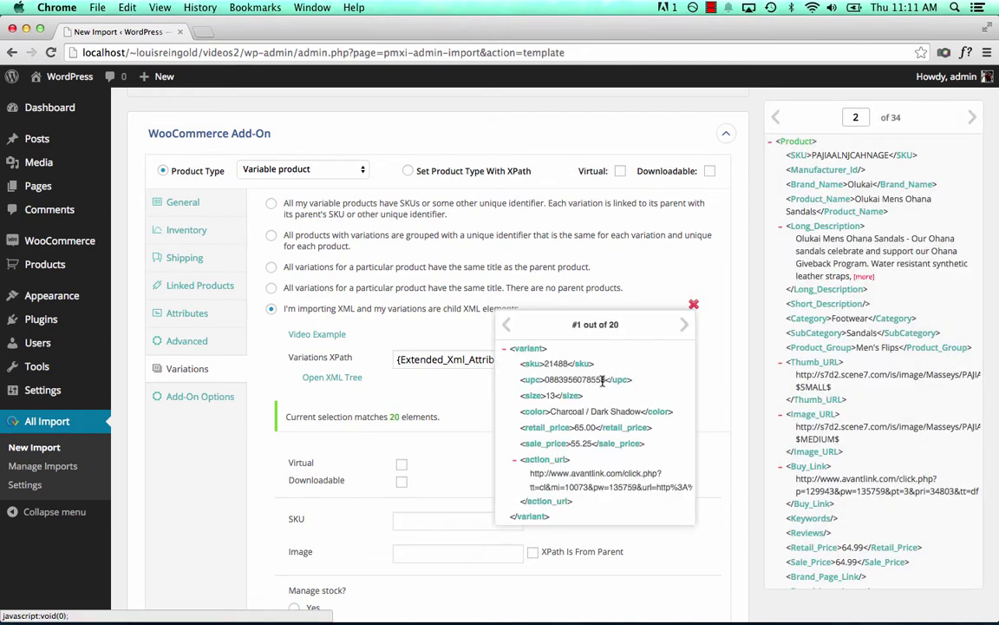
scroll(607, 386, "down", 1)
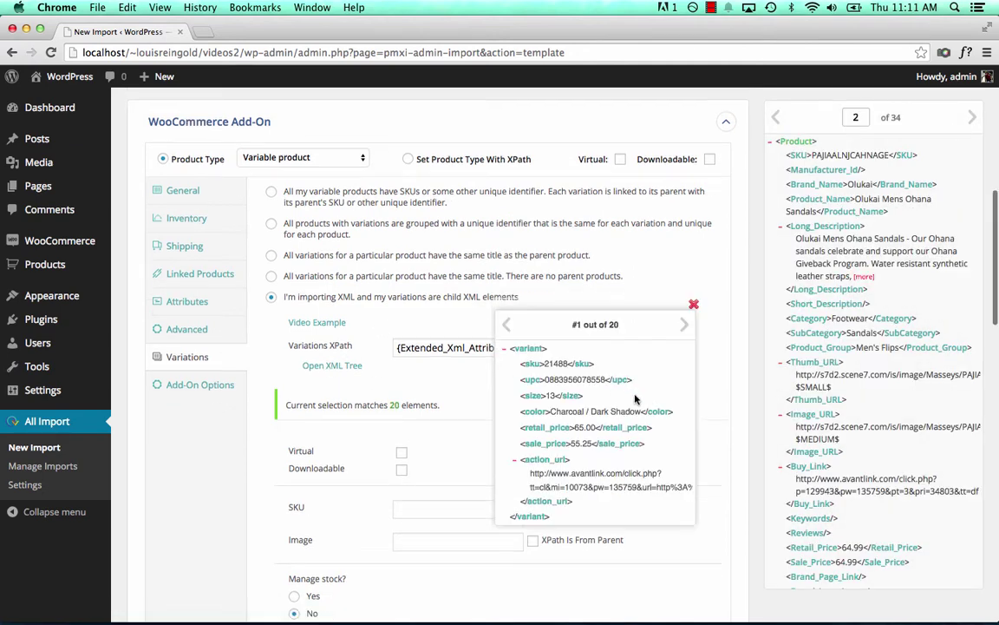
left_click(694, 305)
scroll(699, 379, "down", 5)
scroll(607, 380, "down", 2)
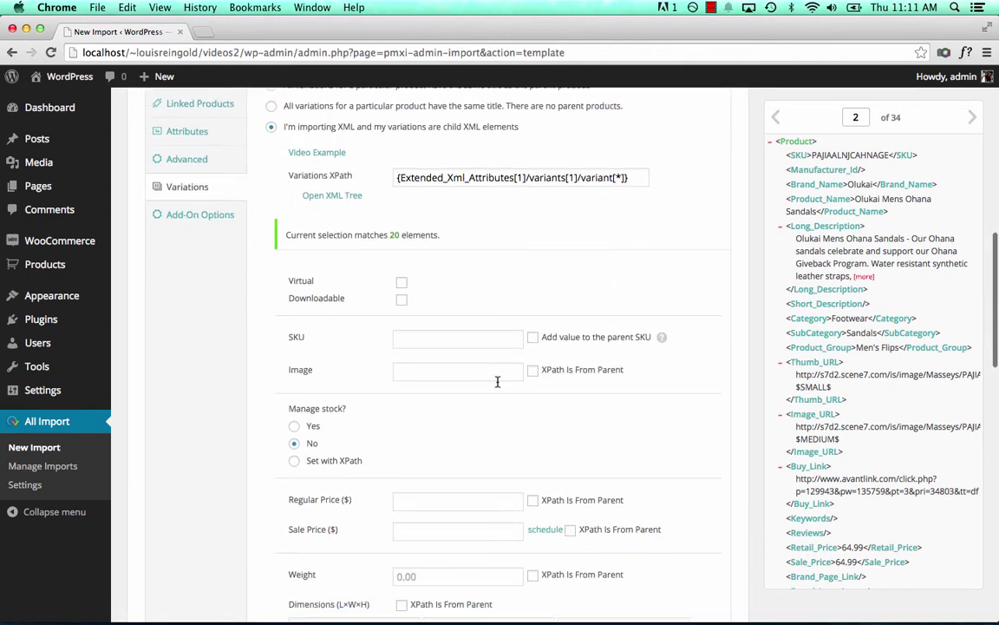
left_click(455, 371)
left_click(456, 337)
scroll(454, 335, "down", 1)
scroll(437, 350, "down", 3)
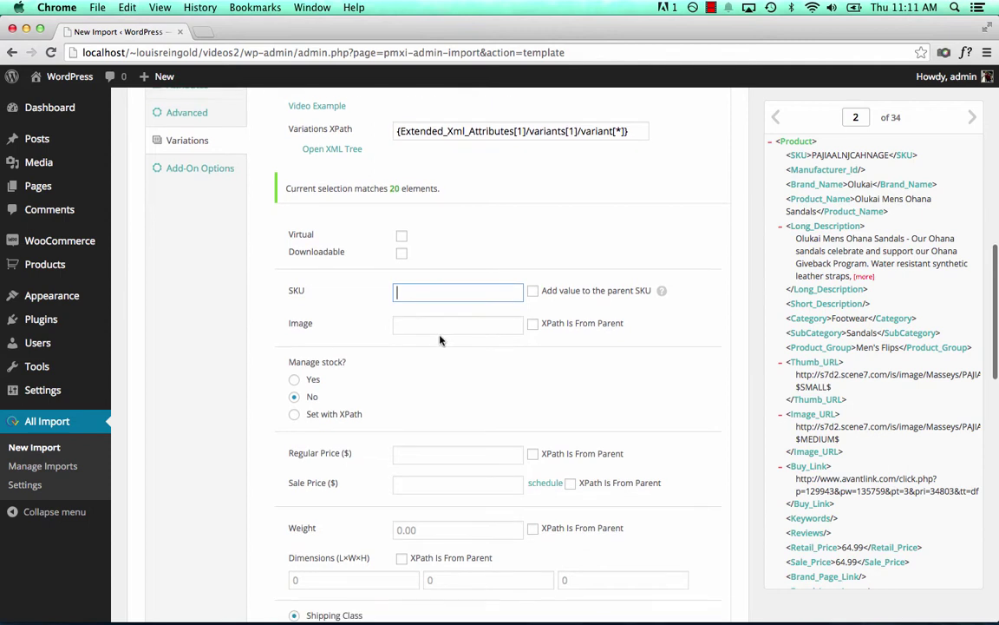
left_click(441, 324)
scroll(448, 402, "down", 1)
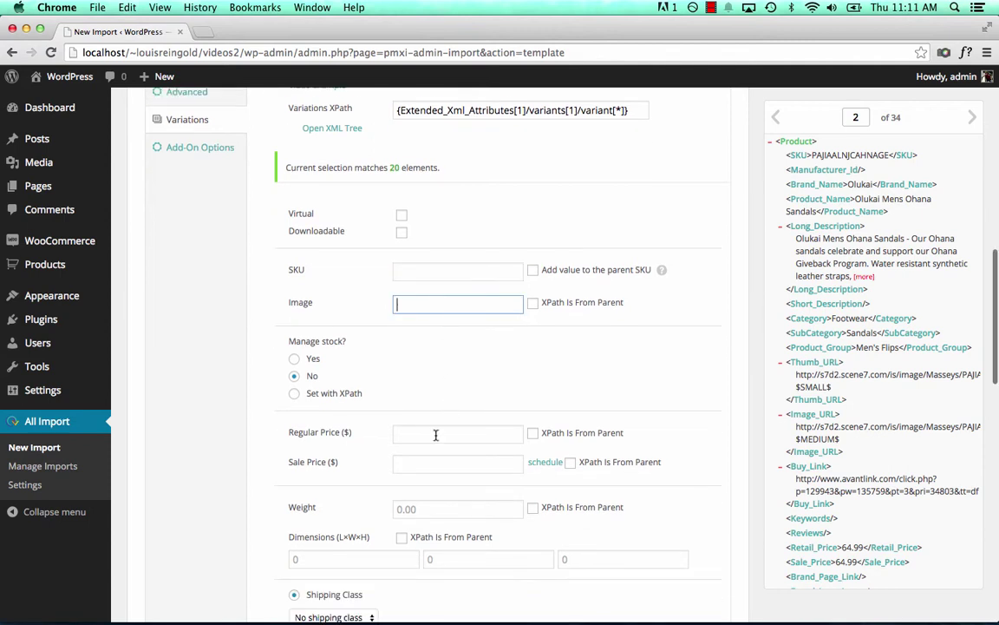
left_click(439, 433)
left_click(436, 463)
scroll(439, 434, "up", 5)
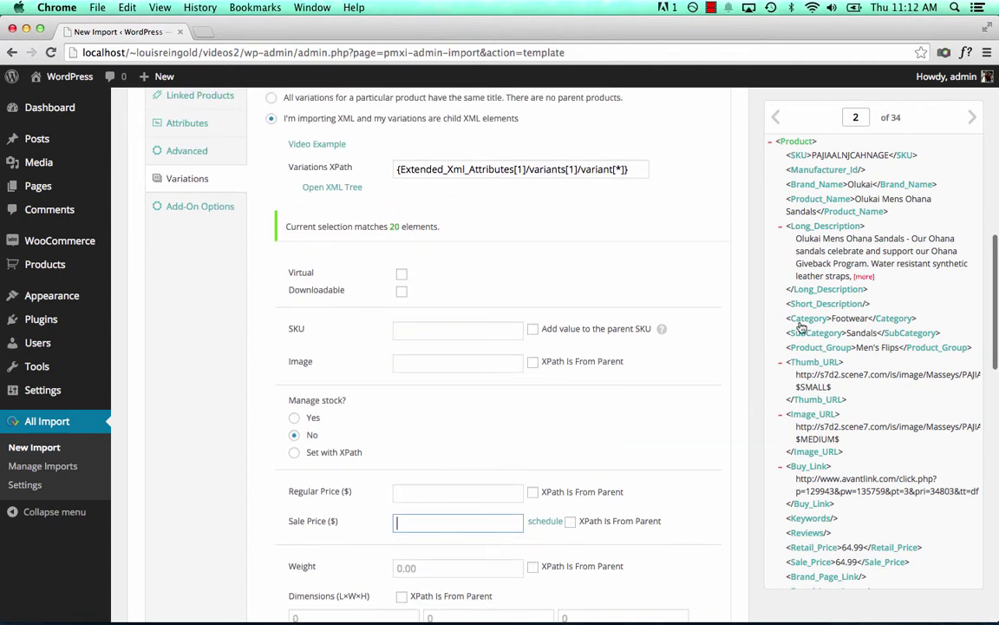
scroll(909, 316, "down", 2)
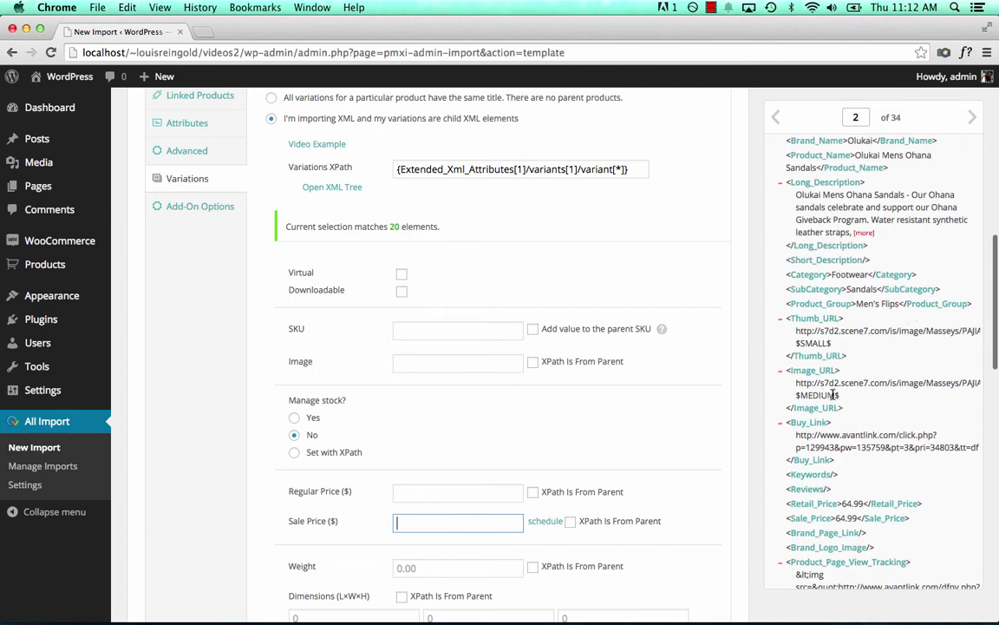
scroll(833, 394, "down", 2)
scroll(832, 338, "up", 5)
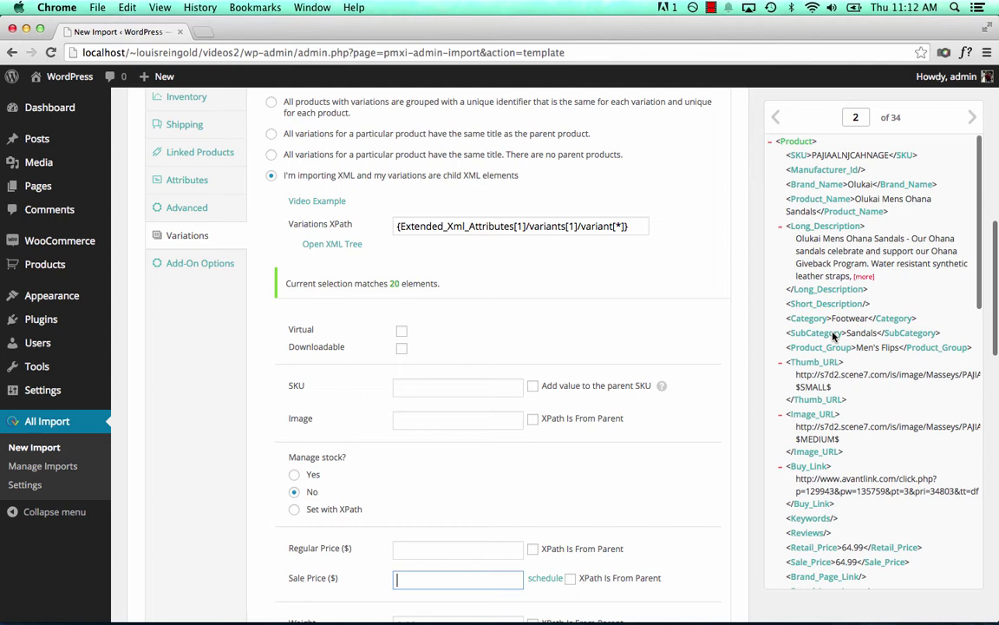
Map the variation SKU to {sku[1]} from the variant XML tree.
left_click(347, 246)
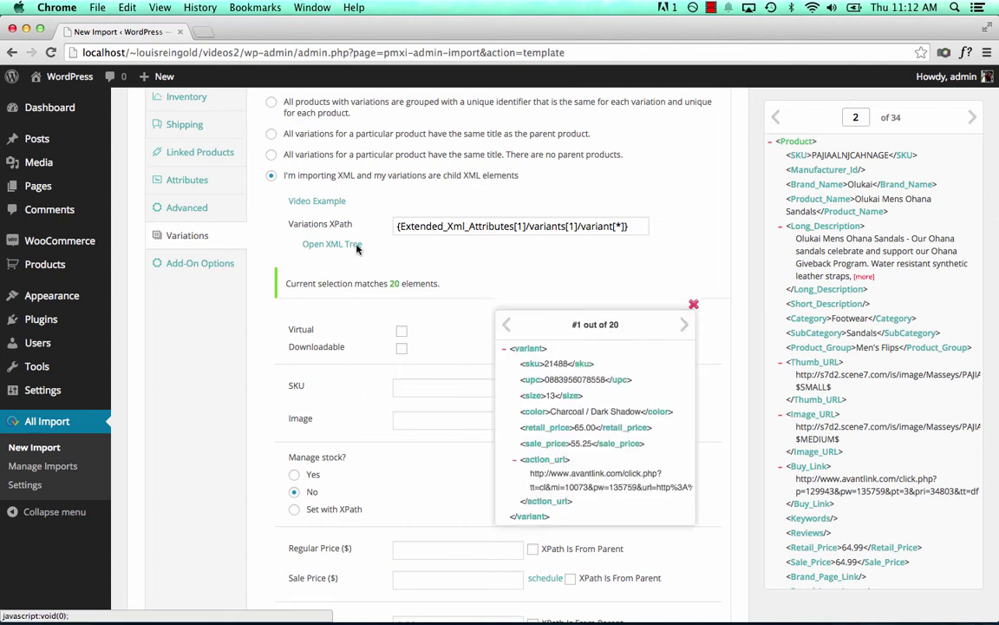
scroll(407, 364, "down", 2)
left_click_drag(562, 315, 668, 200)
scroll(660, 226, "down", 2)
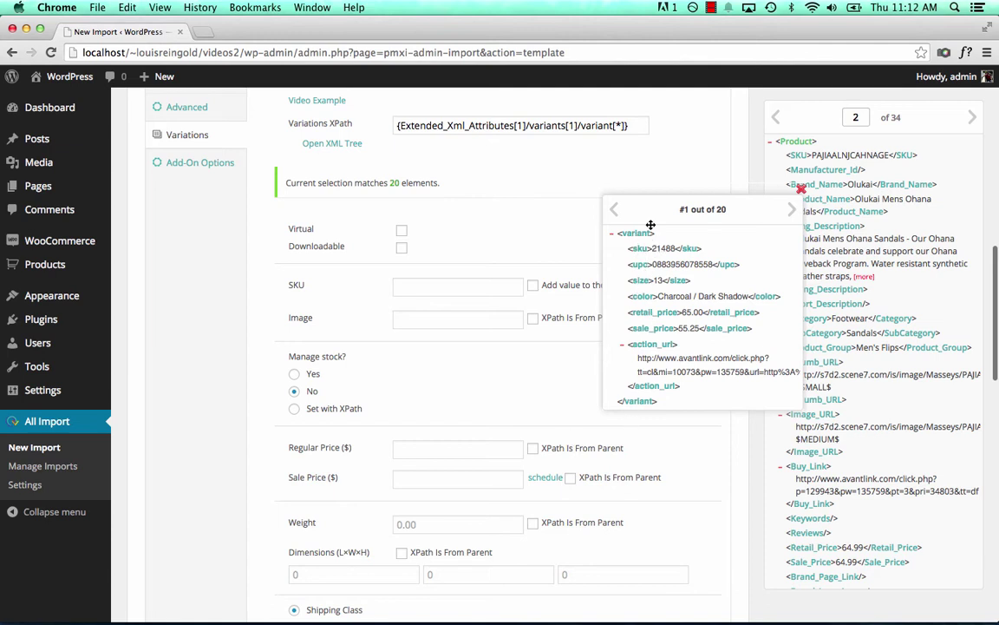
left_click_drag(639, 250, 447, 286)
Define a Color variation attribute with values {color[1]}.
scroll(484, 292, "down", 1)
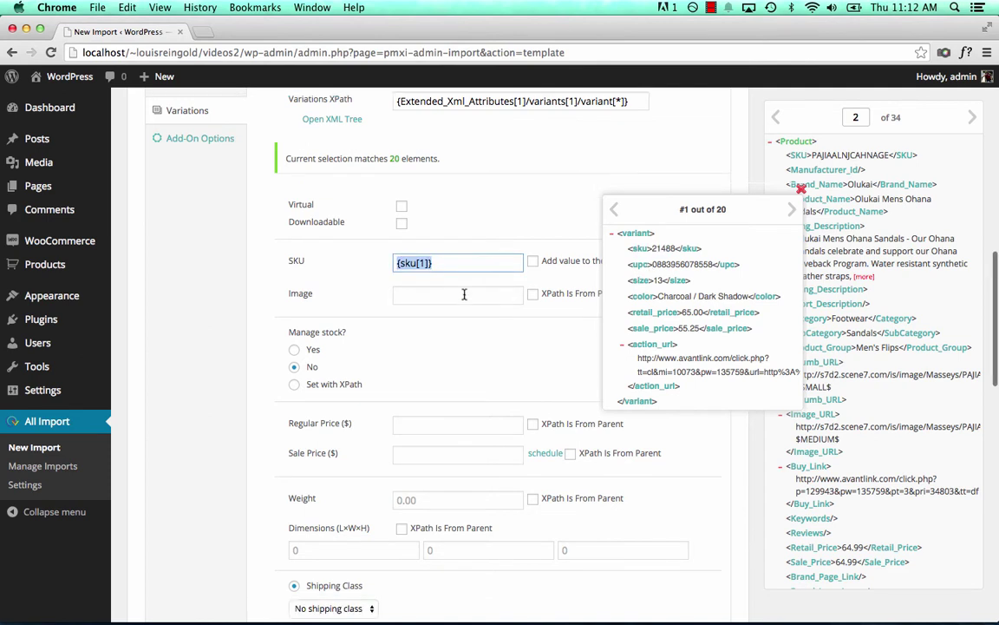
scroll(464, 295, "down", 8)
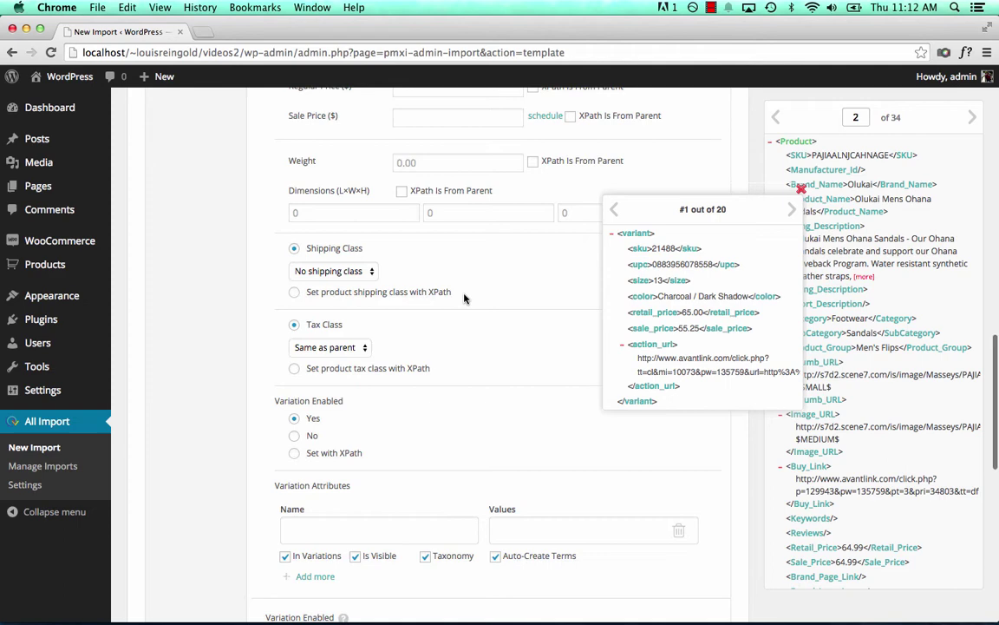
scroll(464, 298, "down", 2)
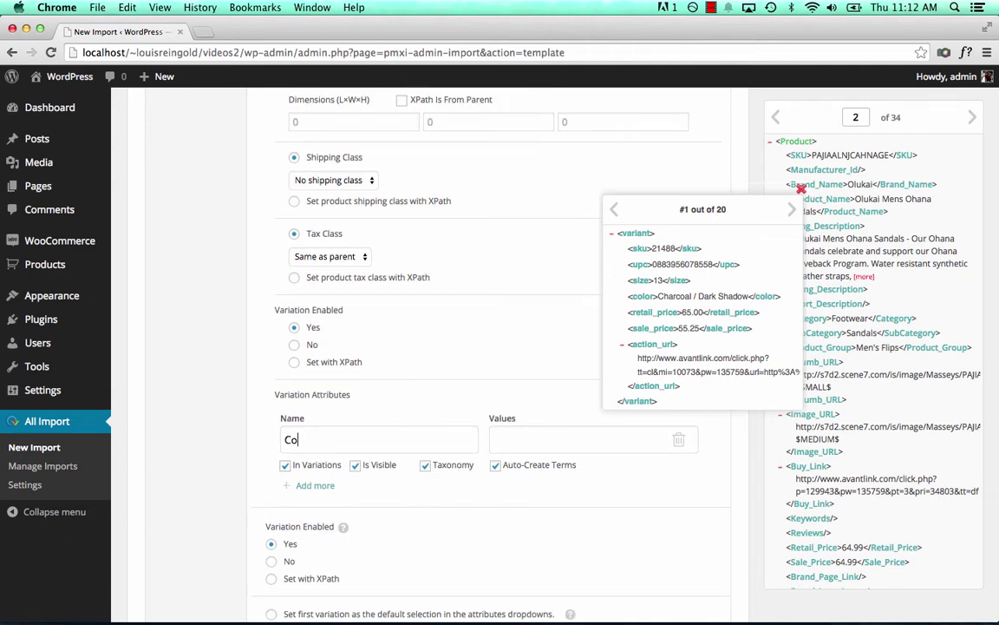
left_click_drag(638, 293, 567, 376)
left_click_drag(659, 293, 520, 439)
Add a second attribute named Size with values {size[1]}.
left_click(315, 486)
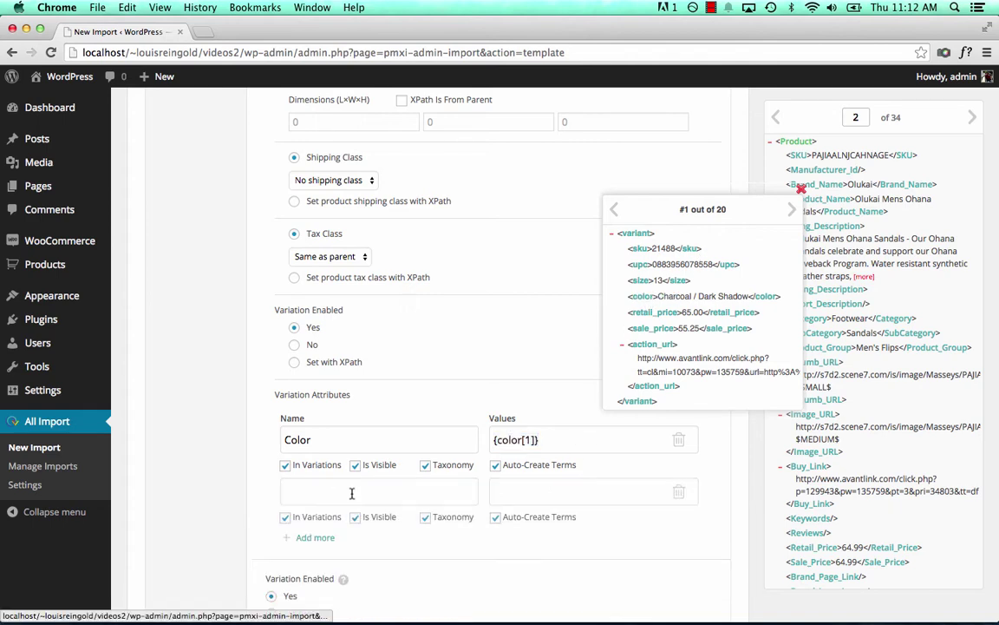
left_click(323, 491)
type("Size")
left_click_drag(682, 280, 576, 508)
left_click(615, 532)
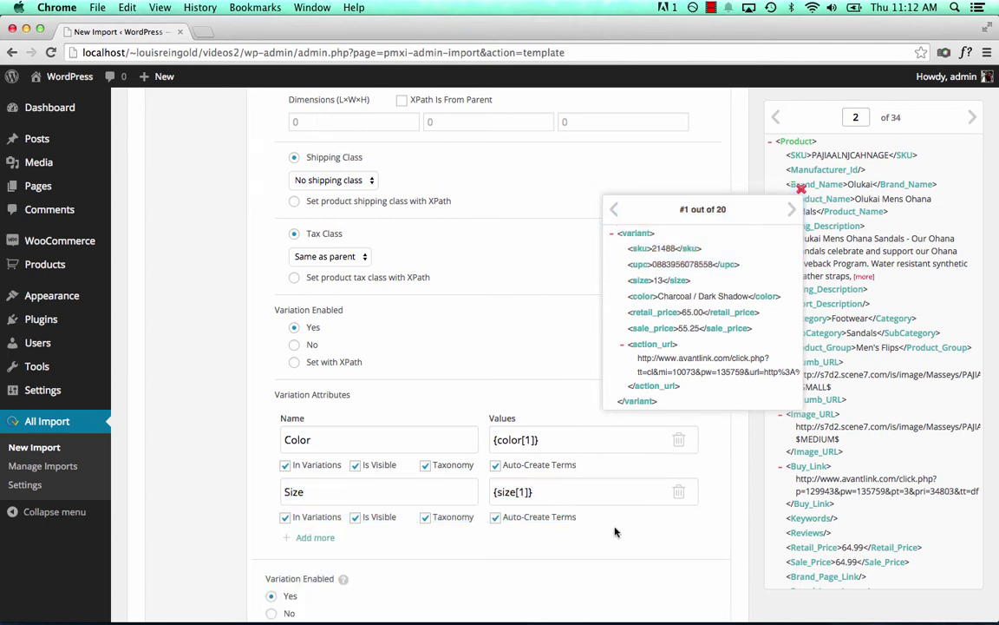
scroll(533, 385, "down", 3)
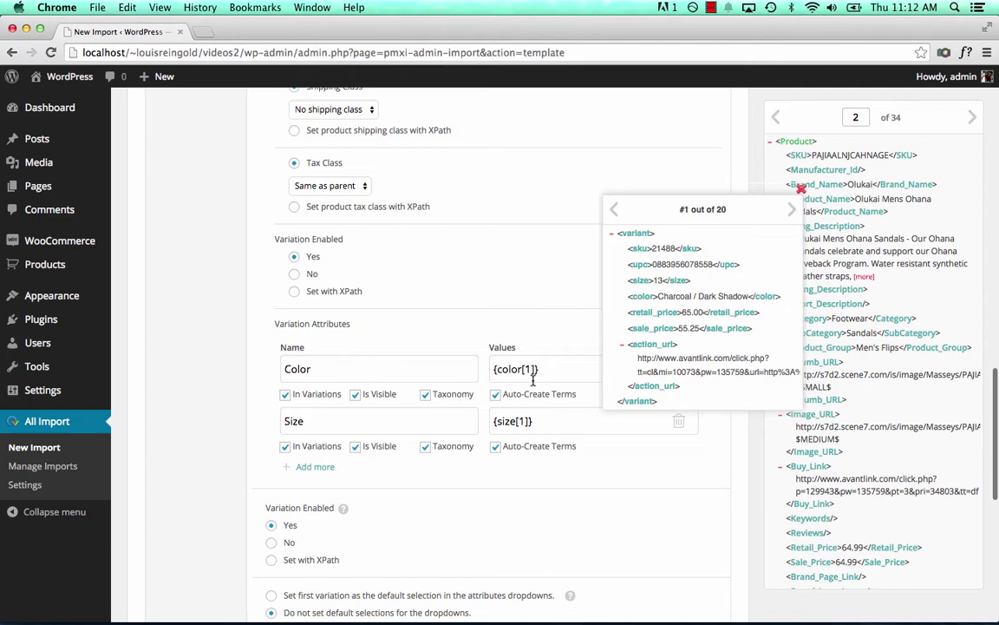
scroll(524, 417, "up", 10)
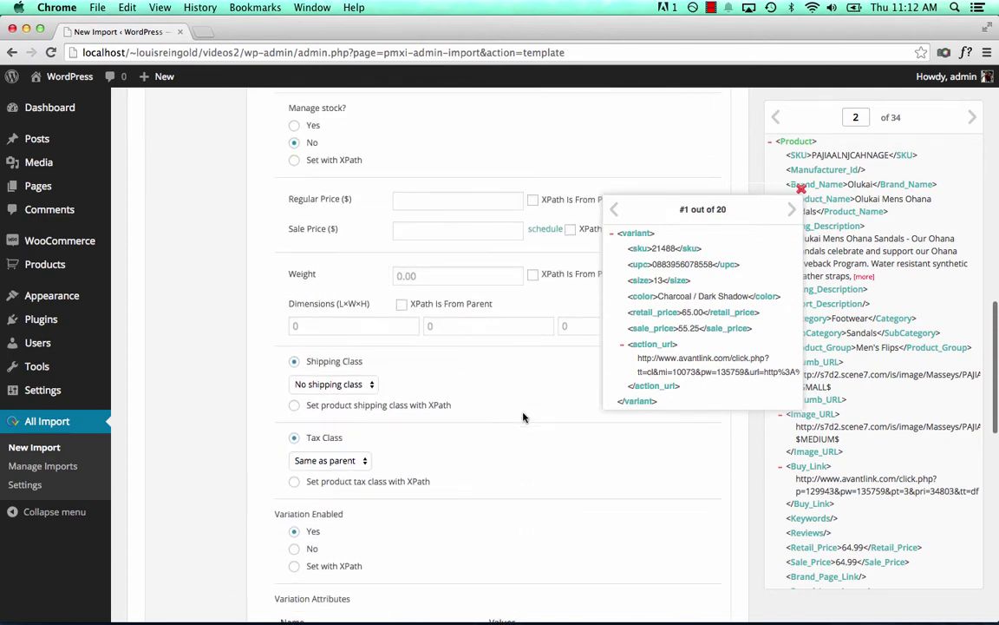
left_click(503, 405)
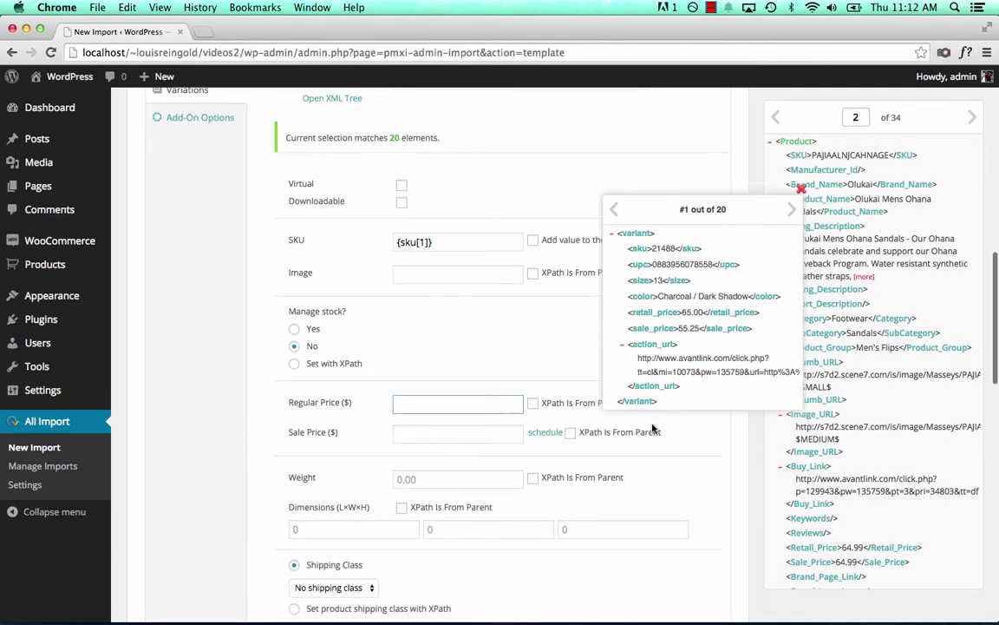
scroll(919, 420, "up", 1)
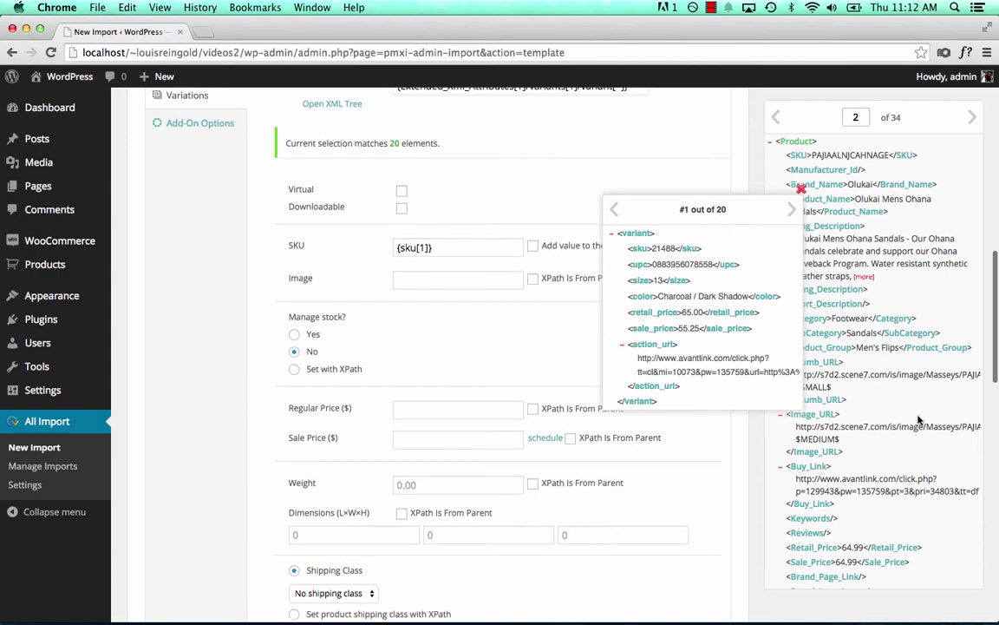
Fill the variation Regular Price with {Retail_Price[1]} from the parent product's XML panel.
left_click(802, 190)
scroll(892, 346, "up", 2)
scroll(896, 343, "down", 1)
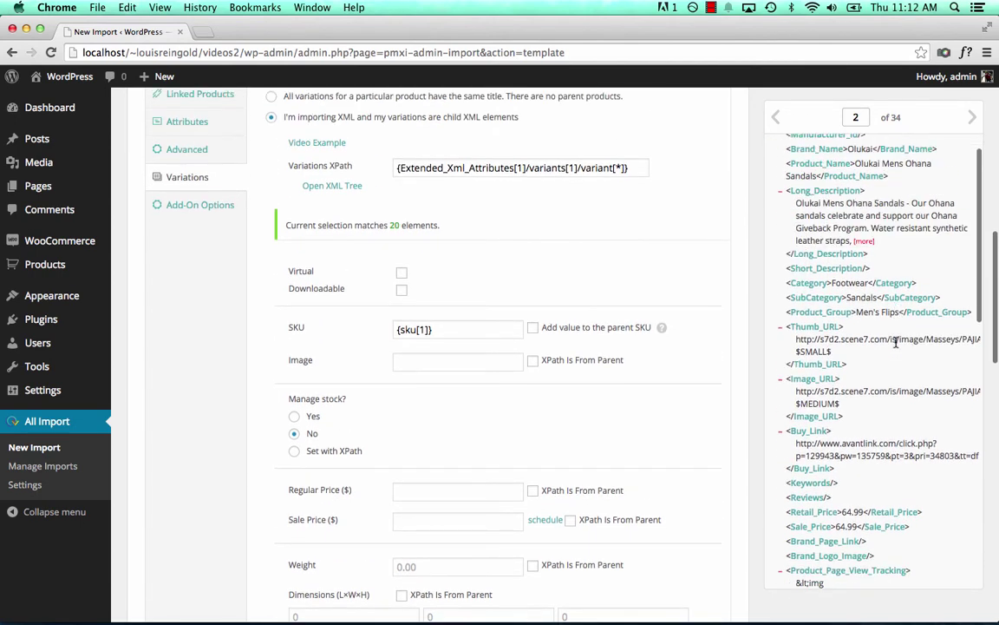
scroll(896, 343, "down", 4)
scroll(718, 419, "down", 3)
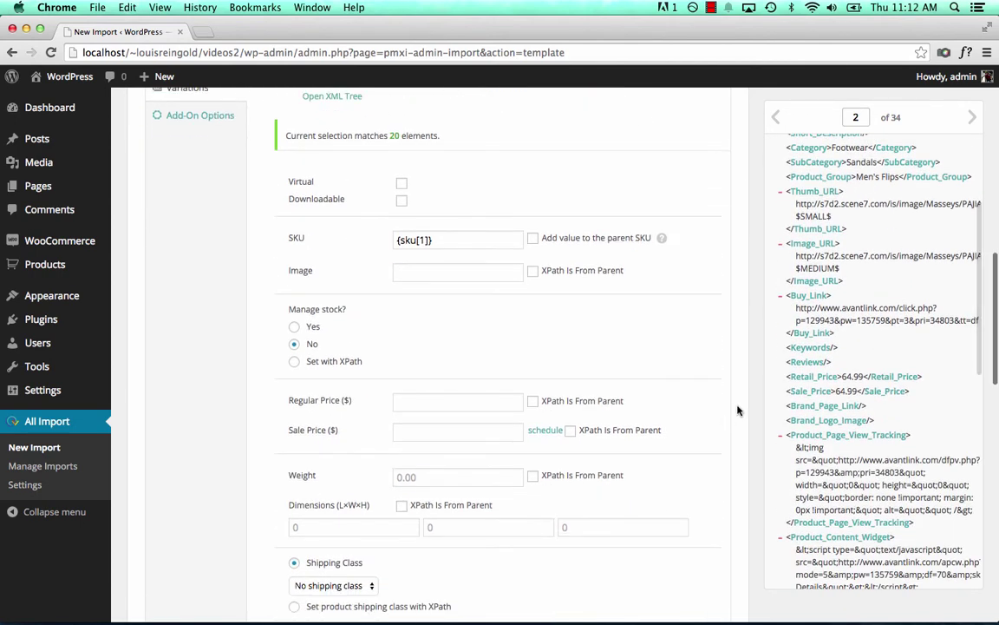
scroll(785, 364, "down", 1)
left_click_drag(792, 327, 512, 404)
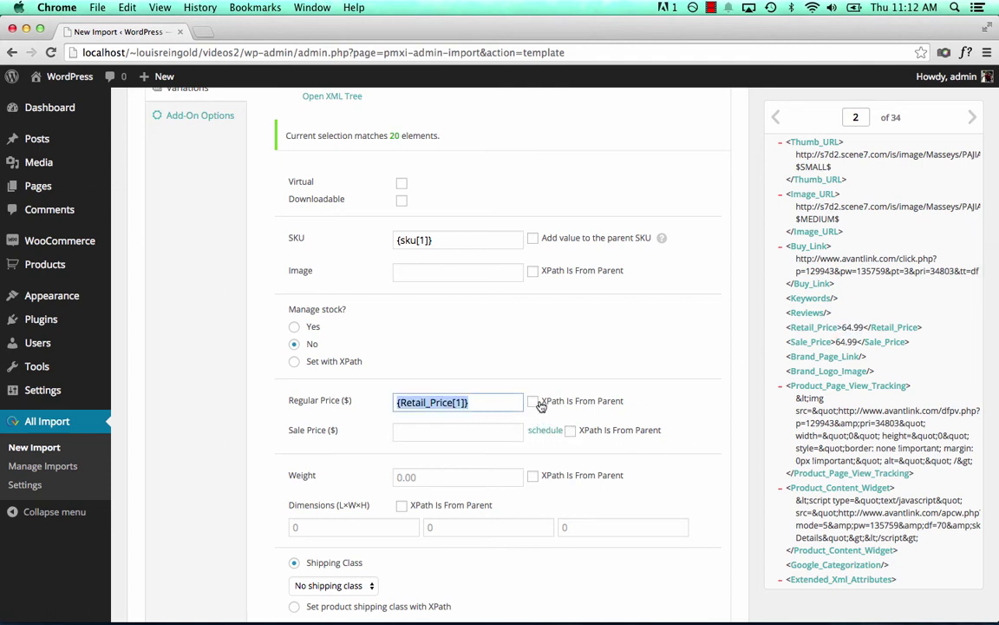
left_click(533, 403)
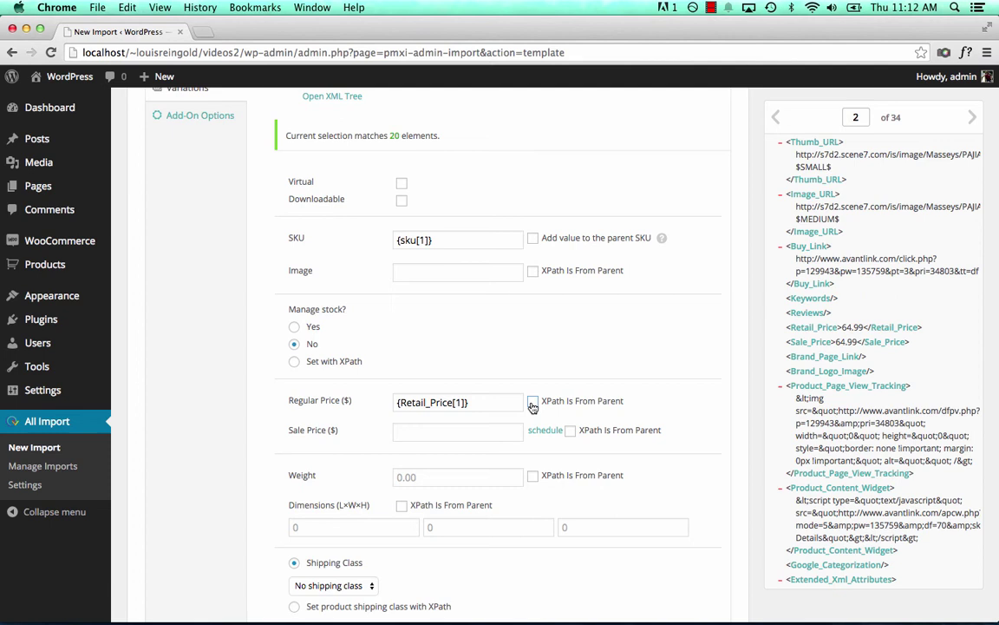
left_click(510, 403)
key("super+a")
key("Right")
scroll(694, 373, "up", 2)
Replace Regular Price with the variant's {retail_price[1]} and map Sale Price to {sale_price[1]}.
left_click(316, 137)
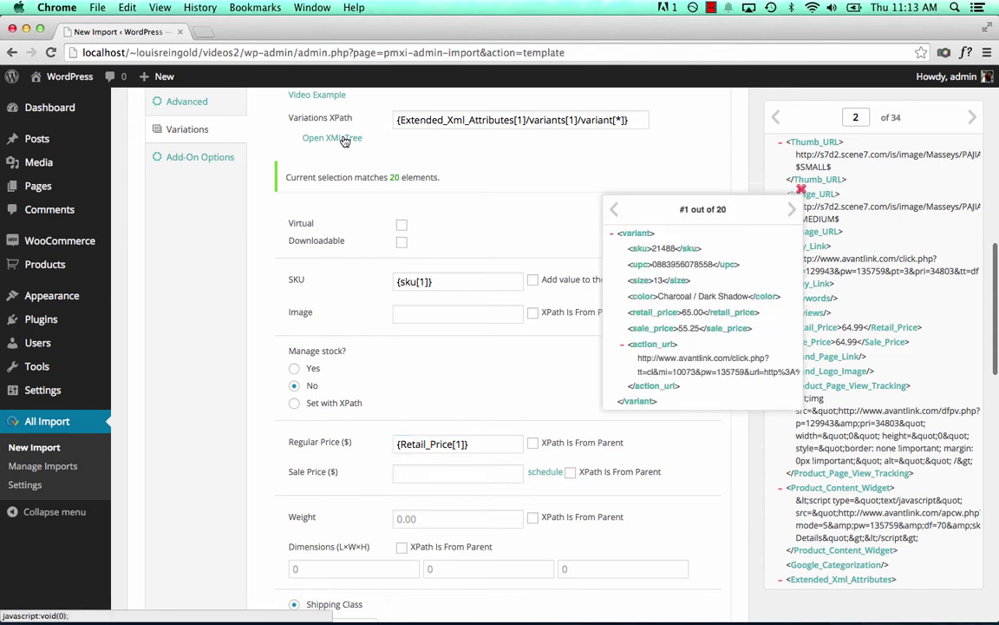
left_click(489, 442)
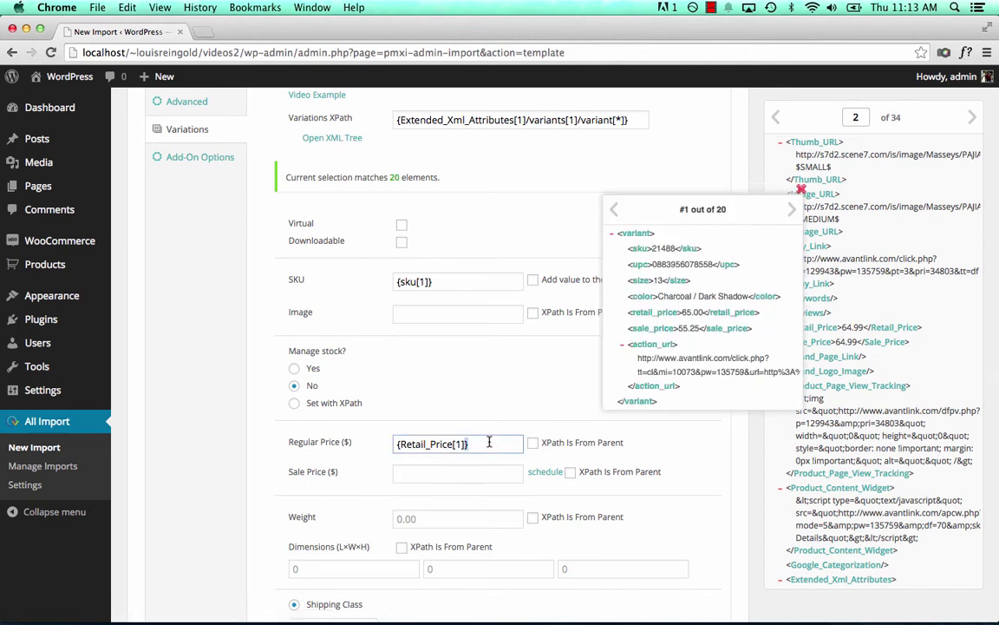
key("super+a")
key("BackSpace")
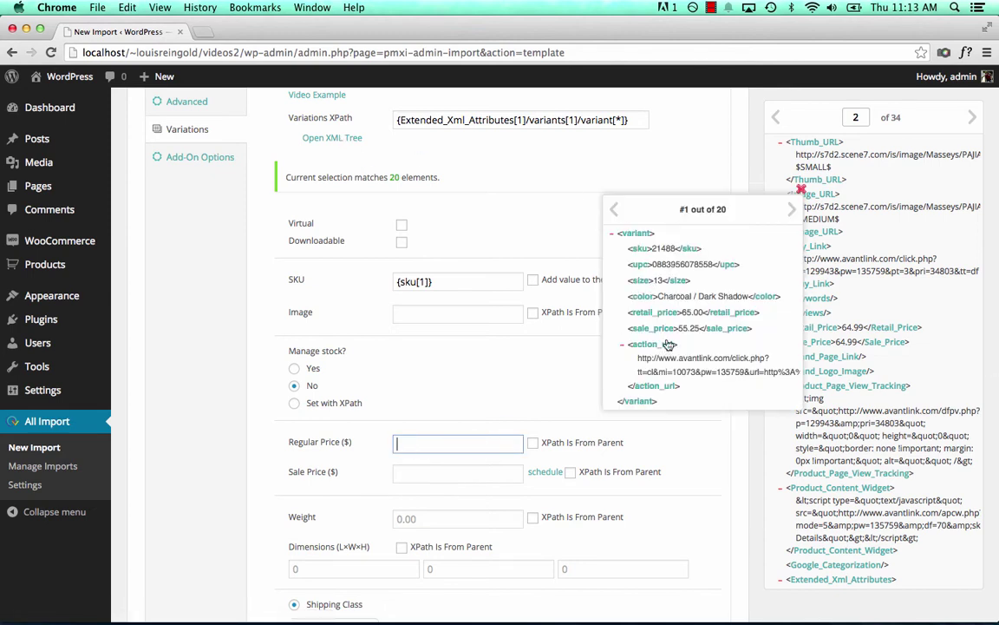
left_click_drag(662, 318, 486, 444)
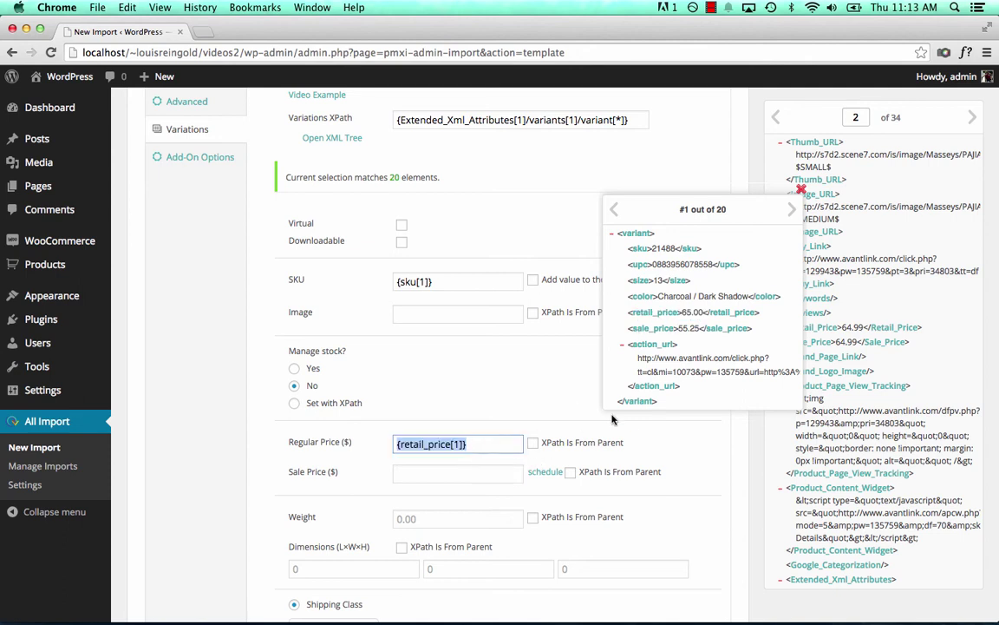
left_click_drag(655, 328, 469, 472)
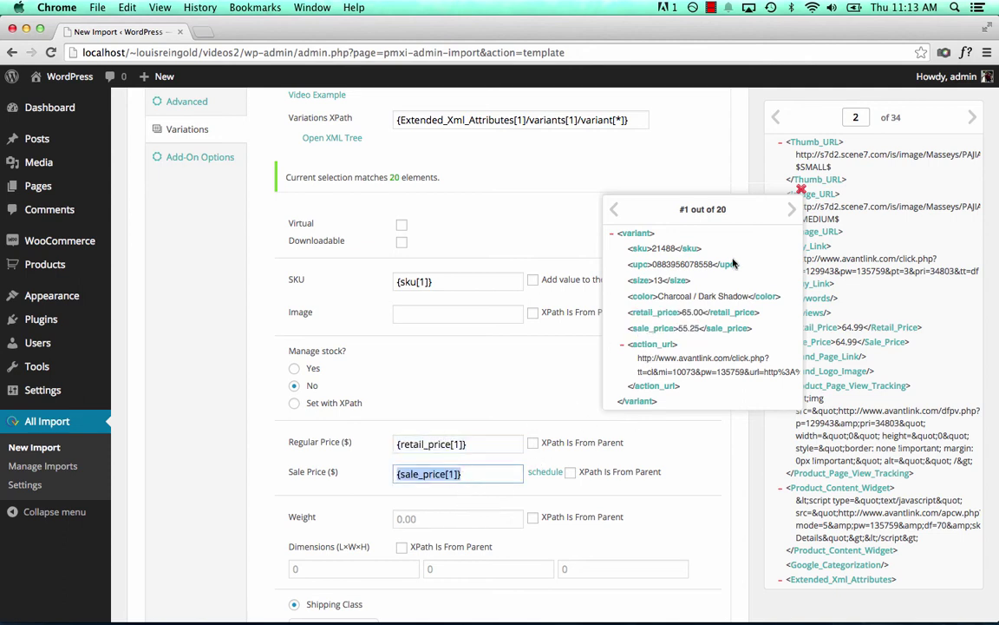
scroll(757, 280, "down", 10)
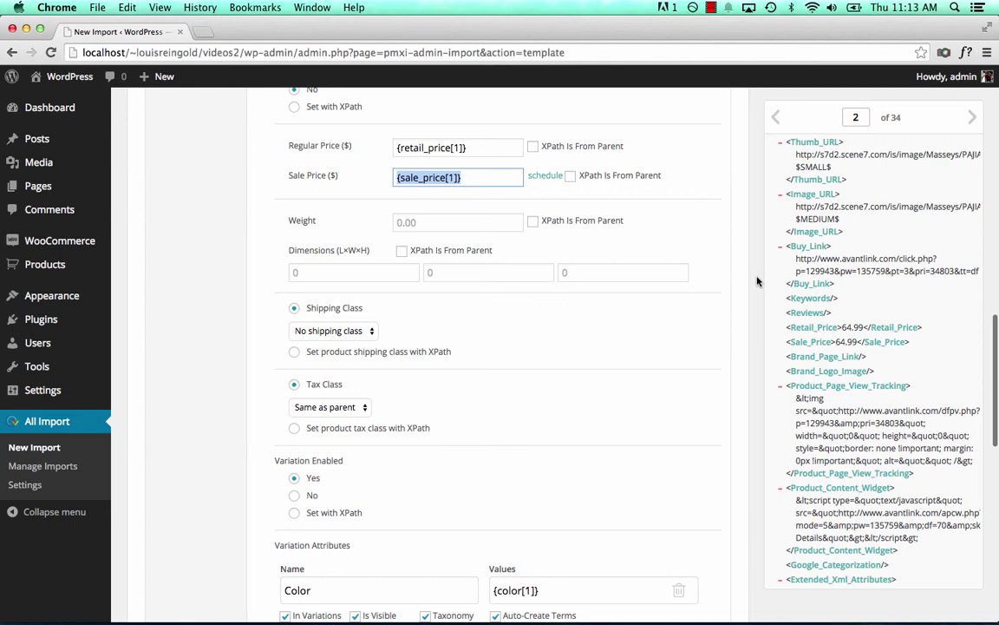
scroll(757, 280, "down", 12)
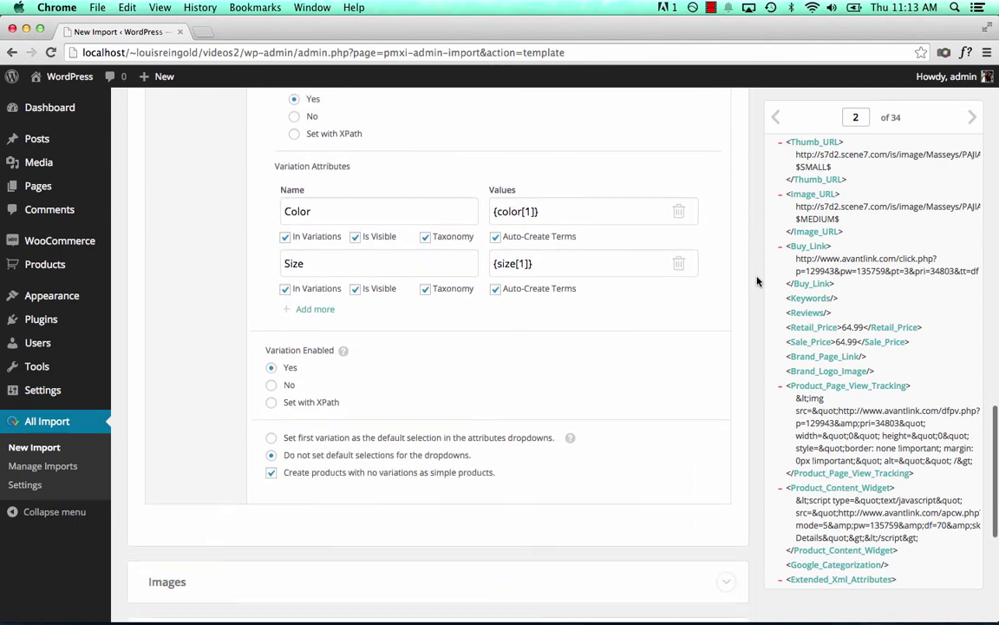
scroll(661, 329, "down", 4)
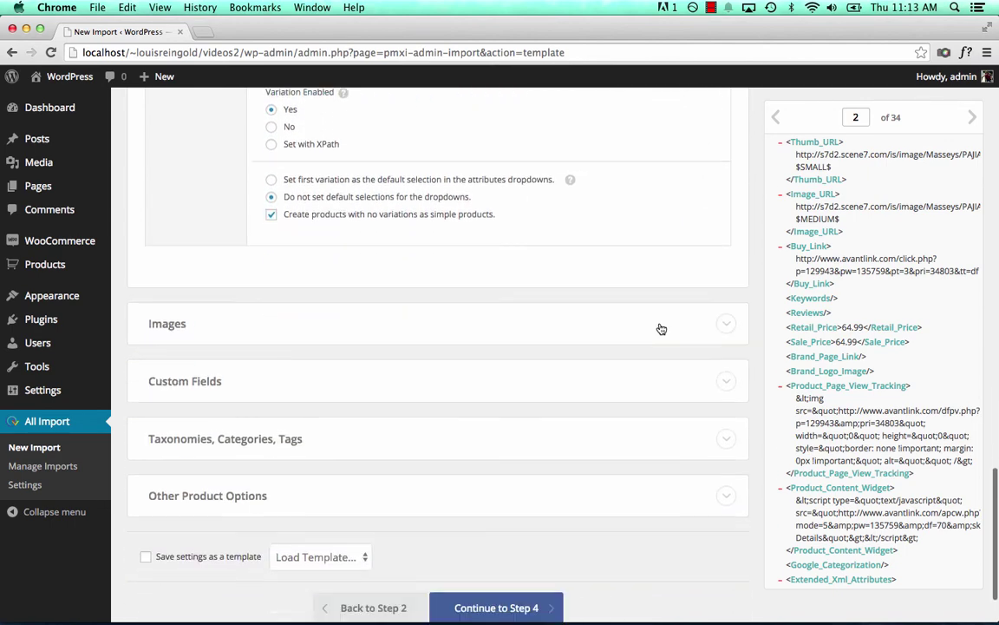
scroll(661, 328, "up", 20)
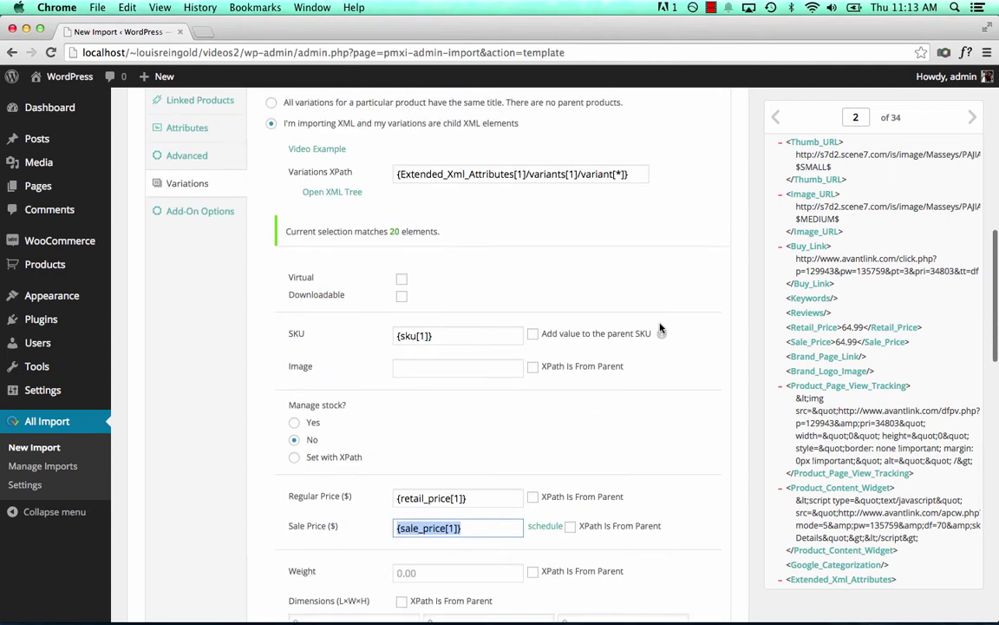
left_click(207, 226)
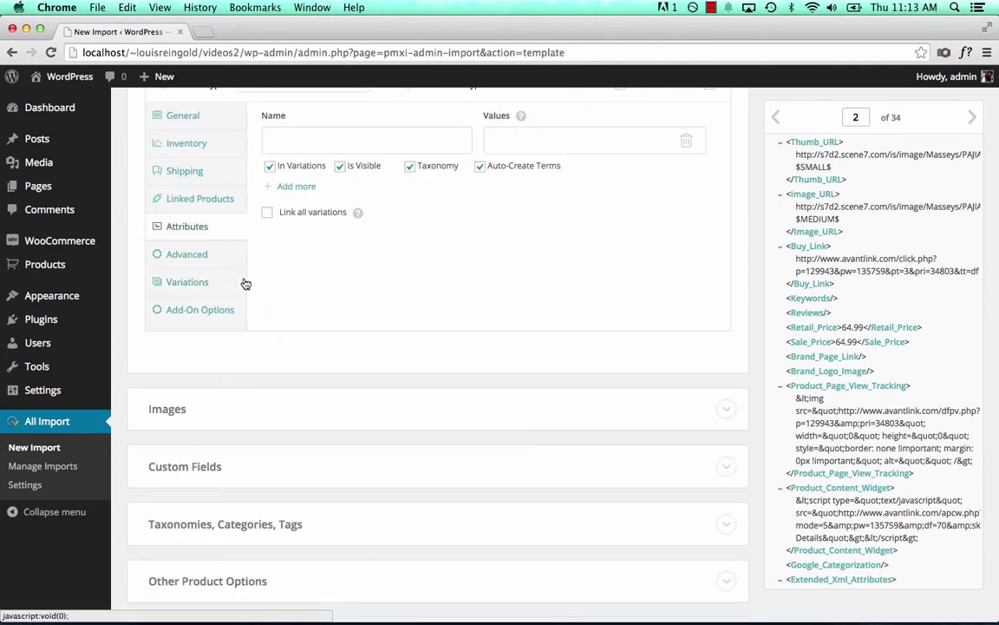
left_click(207, 283)
scroll(384, 408, "down", 10)
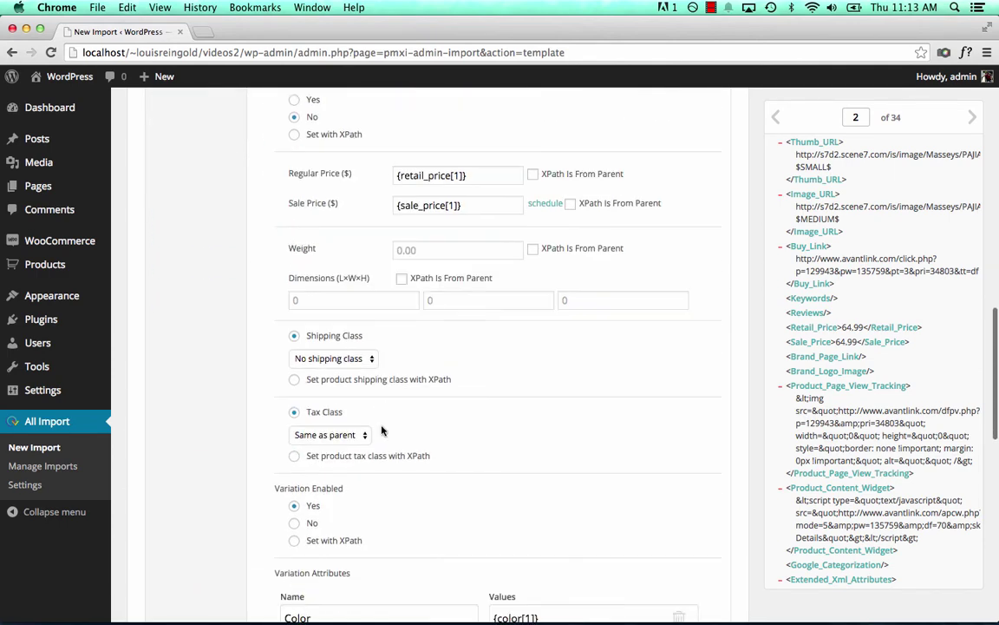
scroll(368, 495, "down", 6)
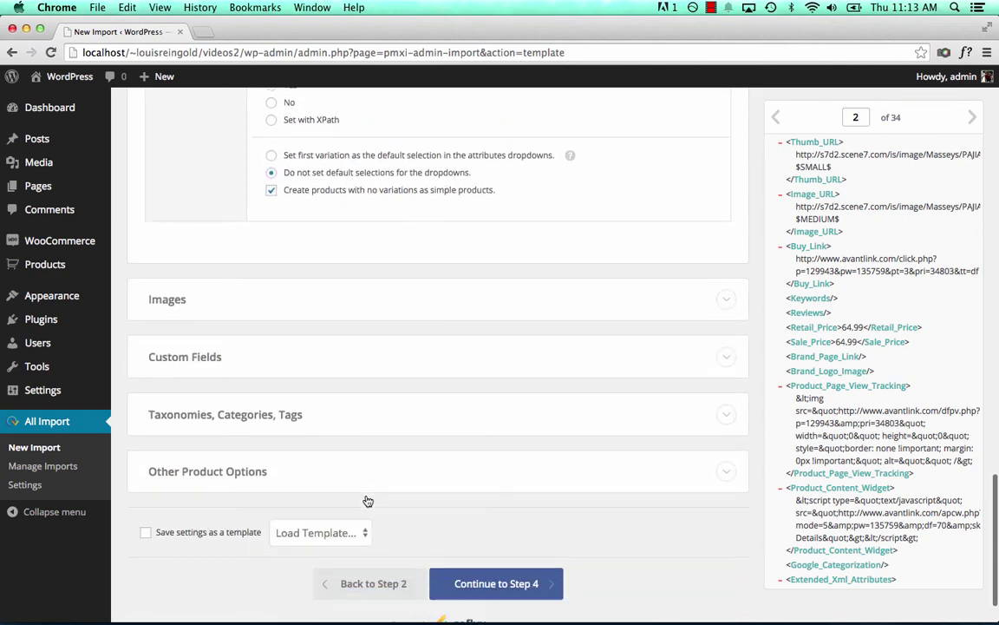
Download product images from {Image_URL[1]}, verify with Preview & Test, and advance to Step 4.
left_click(354, 244)
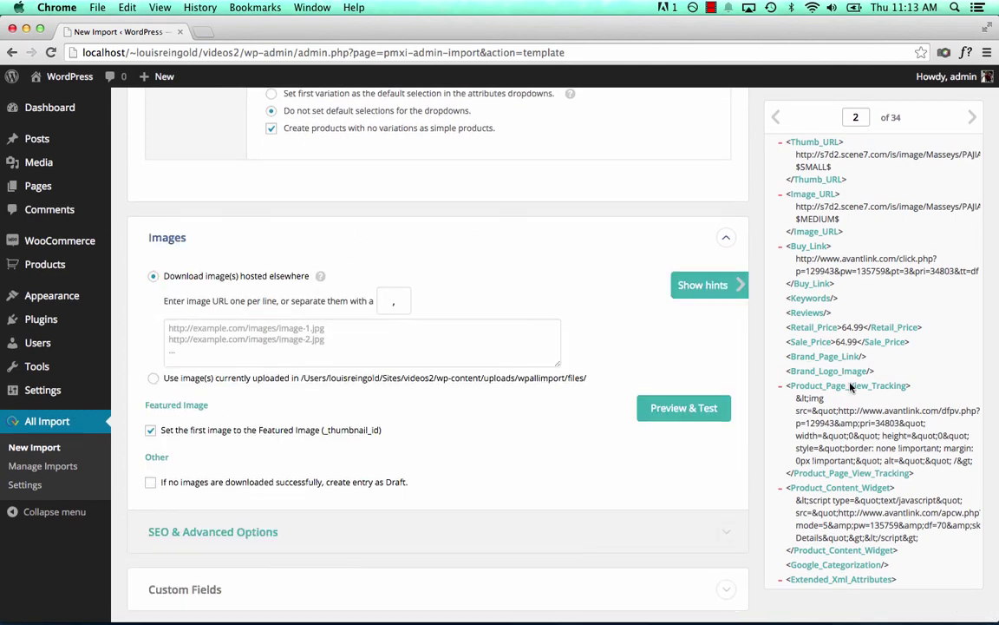
scroll(855, 386, "down", 5)
scroll(849, 384, "up", 5)
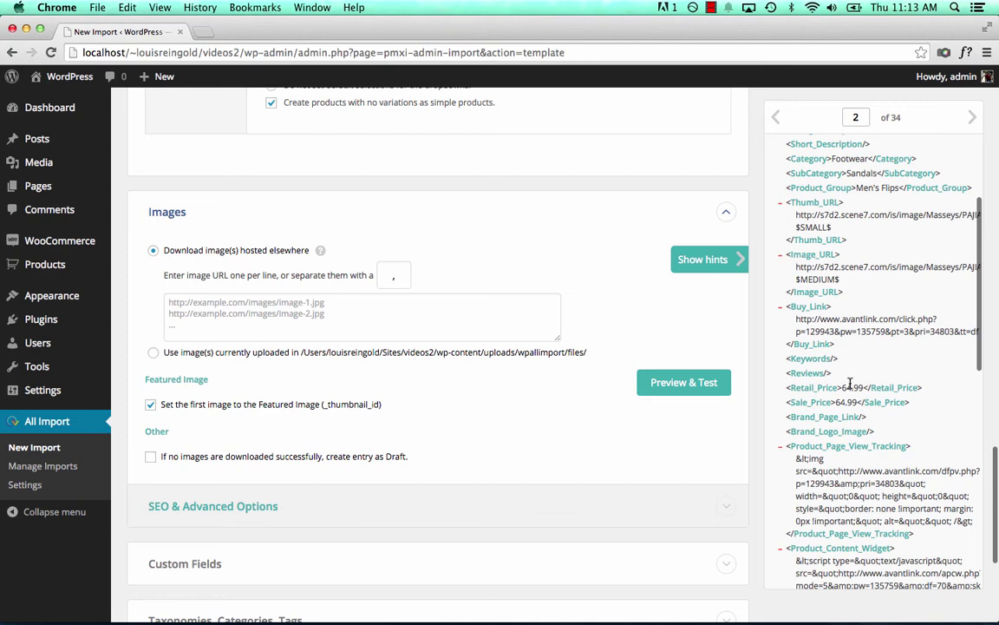
left_click_drag(812, 257, 451, 297)
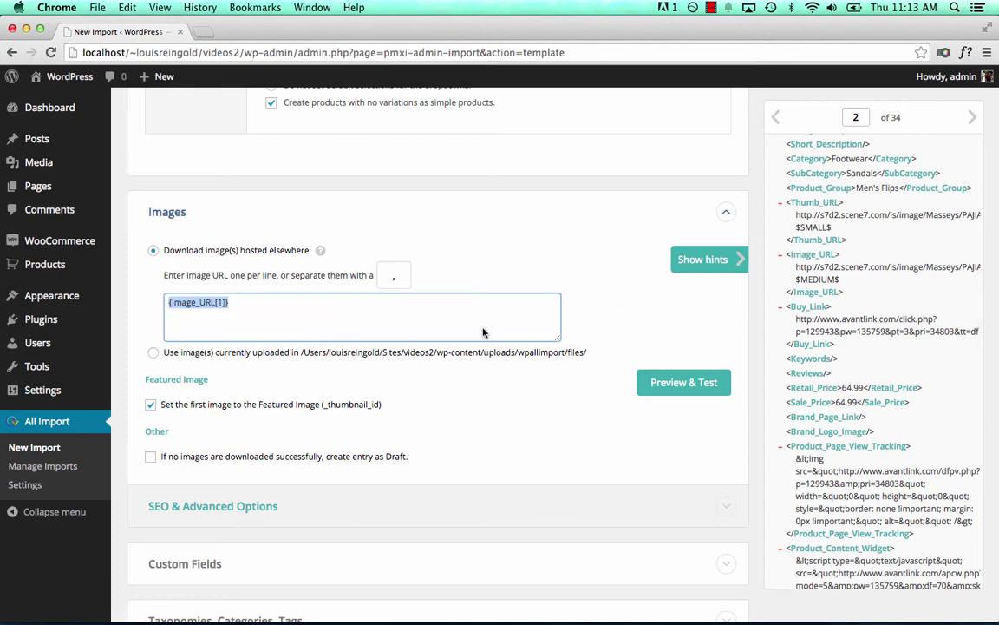
left_click(706, 382)
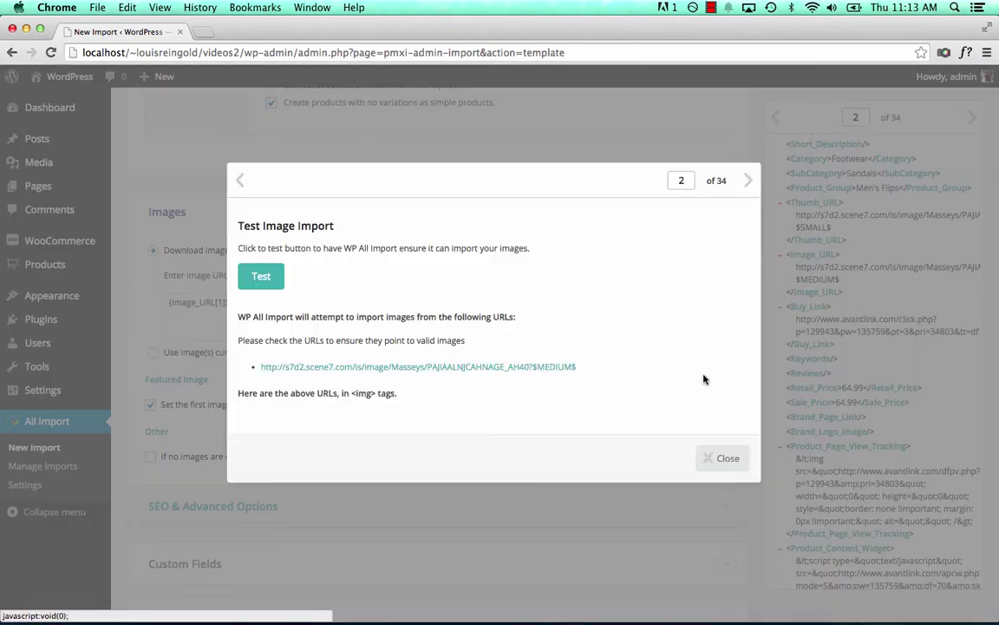
left_click(723, 458)
scroll(559, 480, "down", 5)
left_click(512, 521)
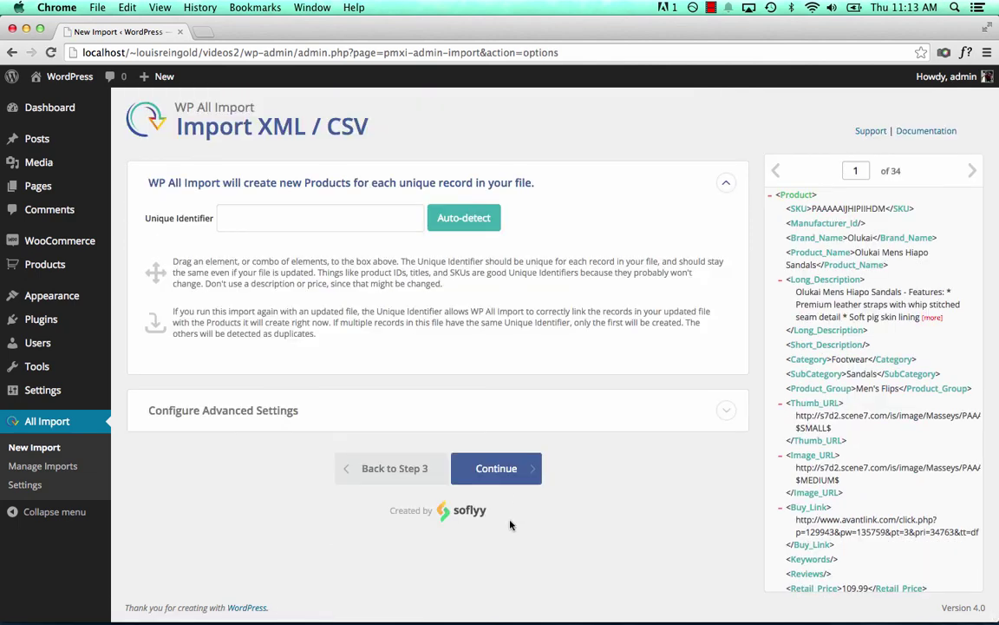
Auto-detect the unique identifier, run the import, and view the 34 imported products.
left_click(465, 218)
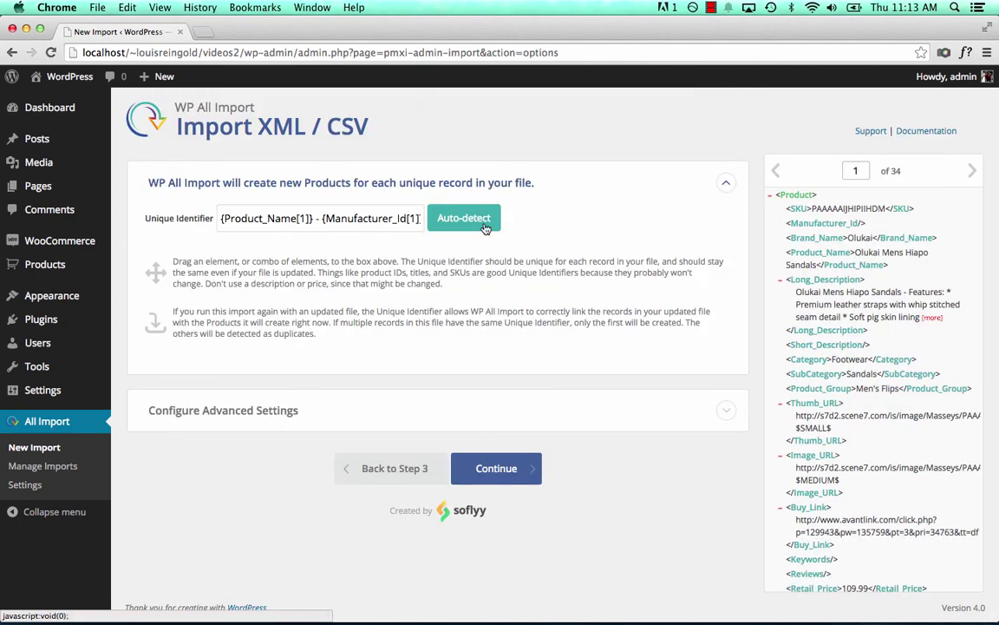
left_click(500, 474)
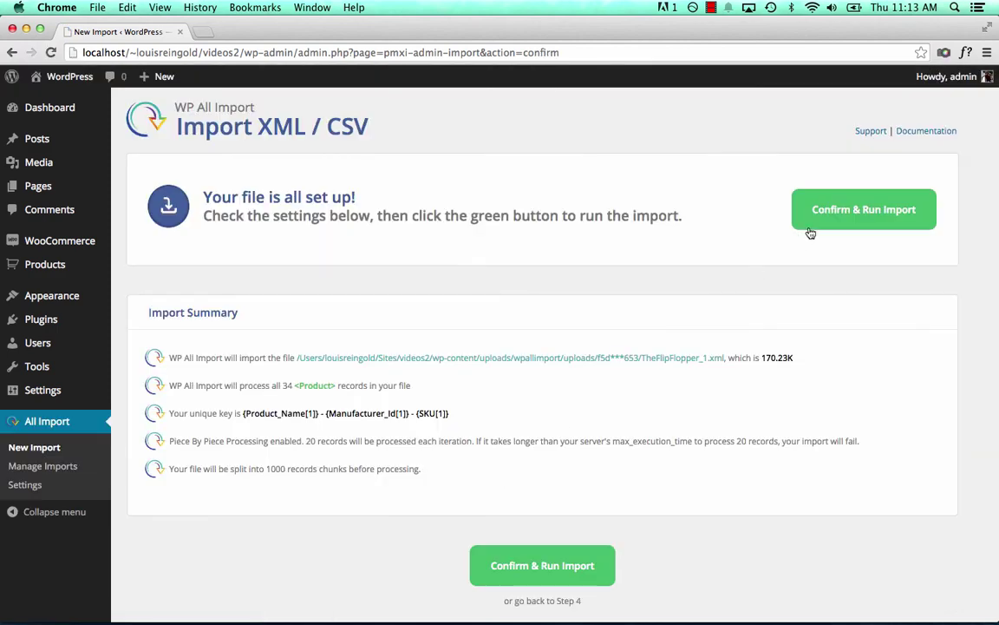
left_click(834, 219)
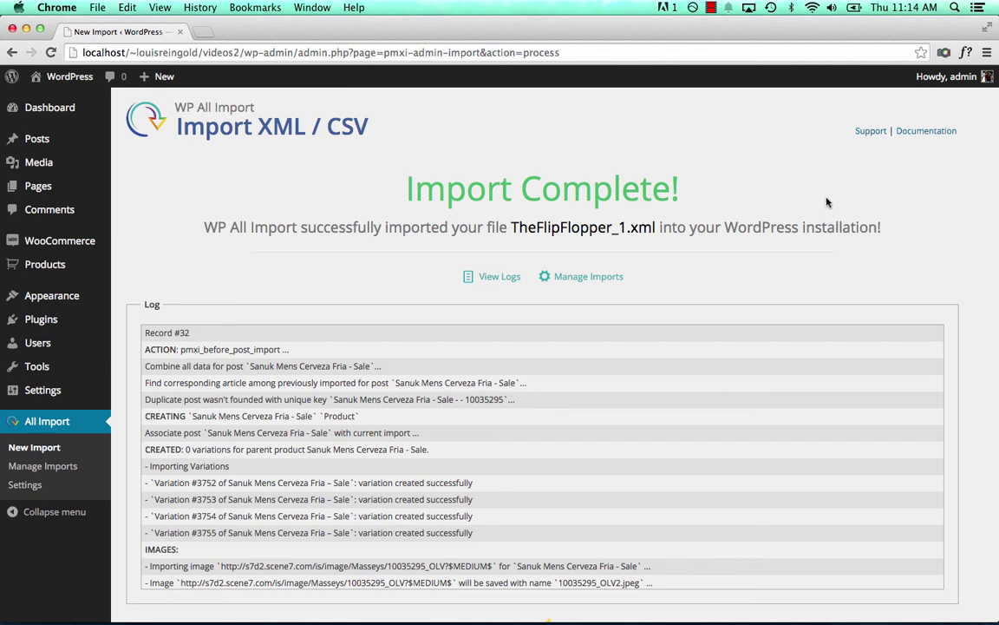
left_click(44, 263)
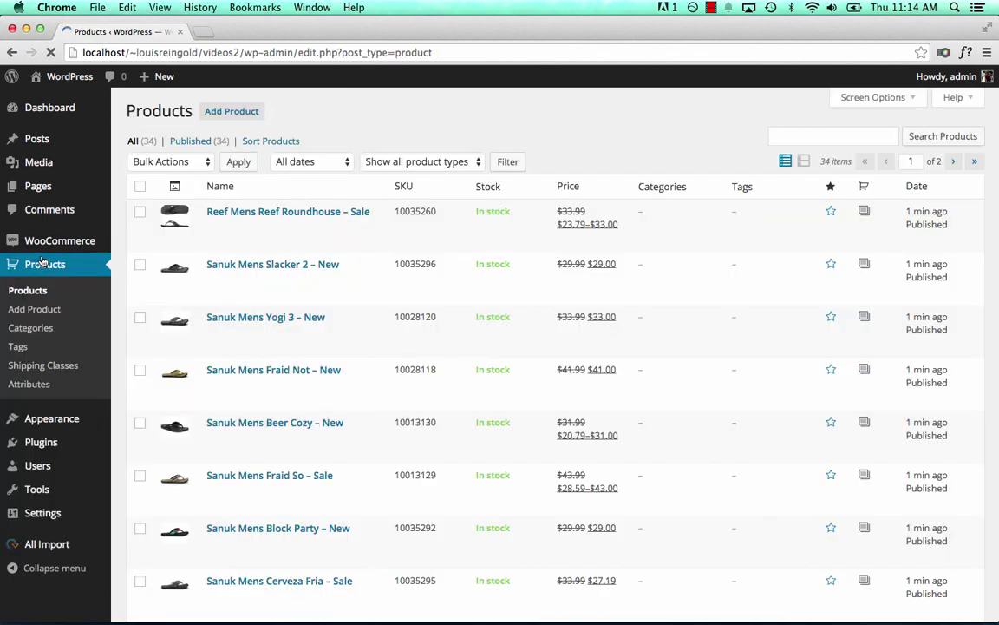
View the Sanuk Mens Slacker 2 – New product page on the storefront.
mouse_move(327, 287)
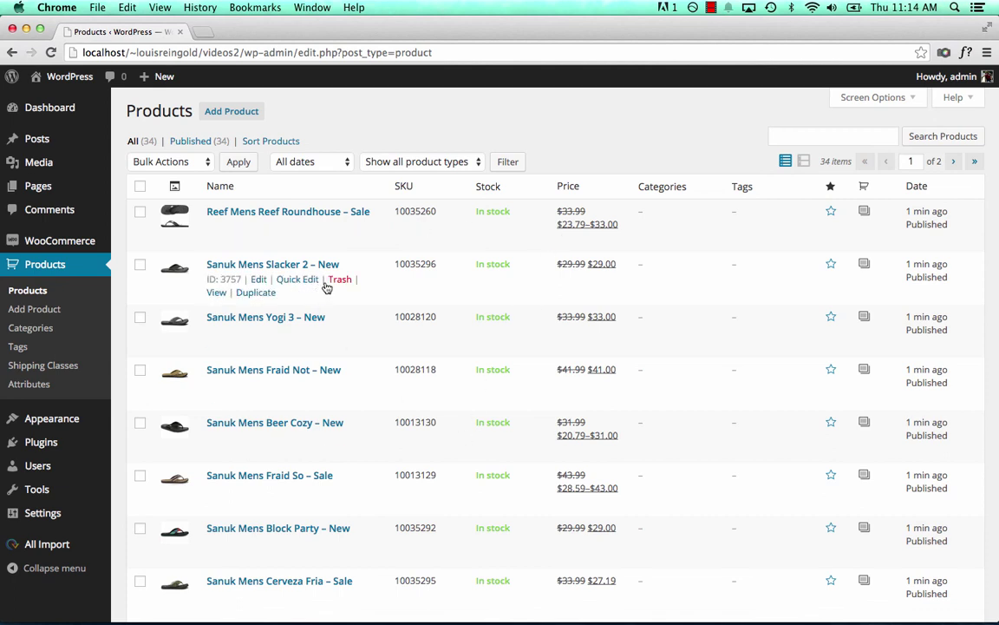
left_click(216, 291)
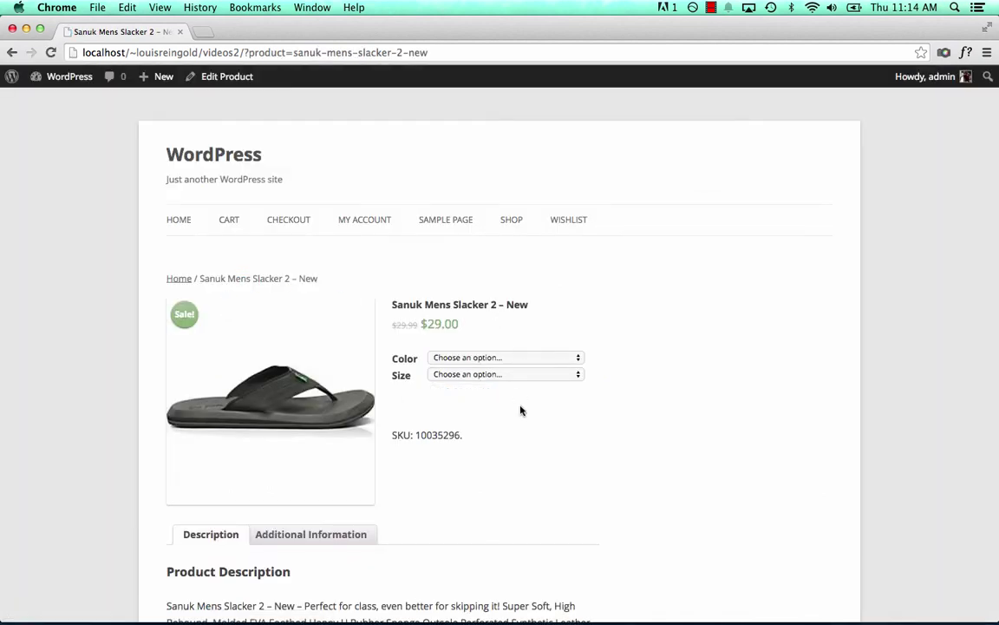
scroll(521, 411, "down", 2)
Choose Black, then try sizes 10 and 12 before settling on 9, showing SKU 46225.
left_click(438, 293)
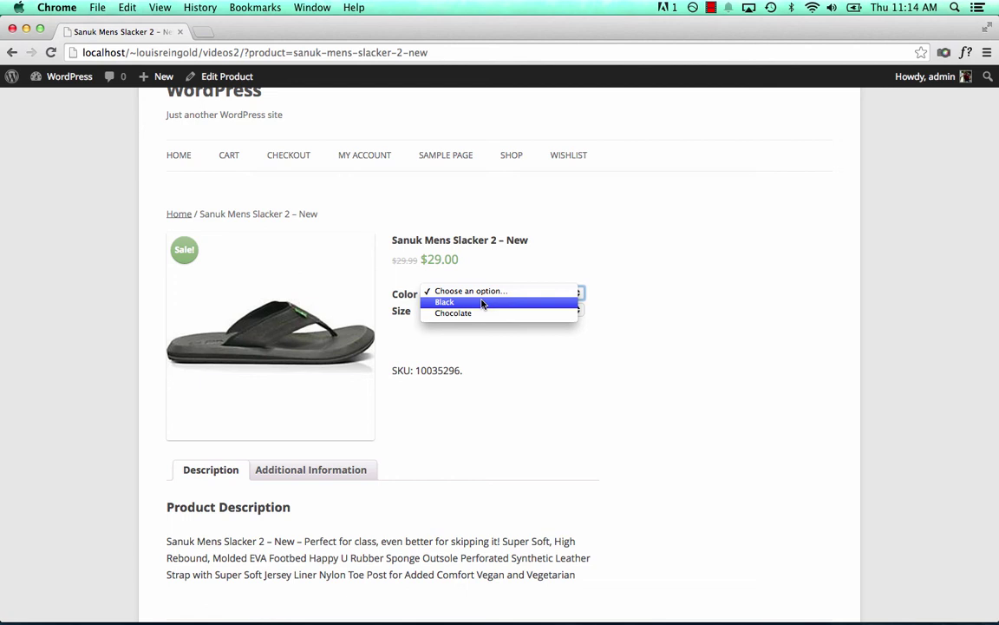
left_click(482, 303)
left_click(500, 310)
left_click(489, 320)
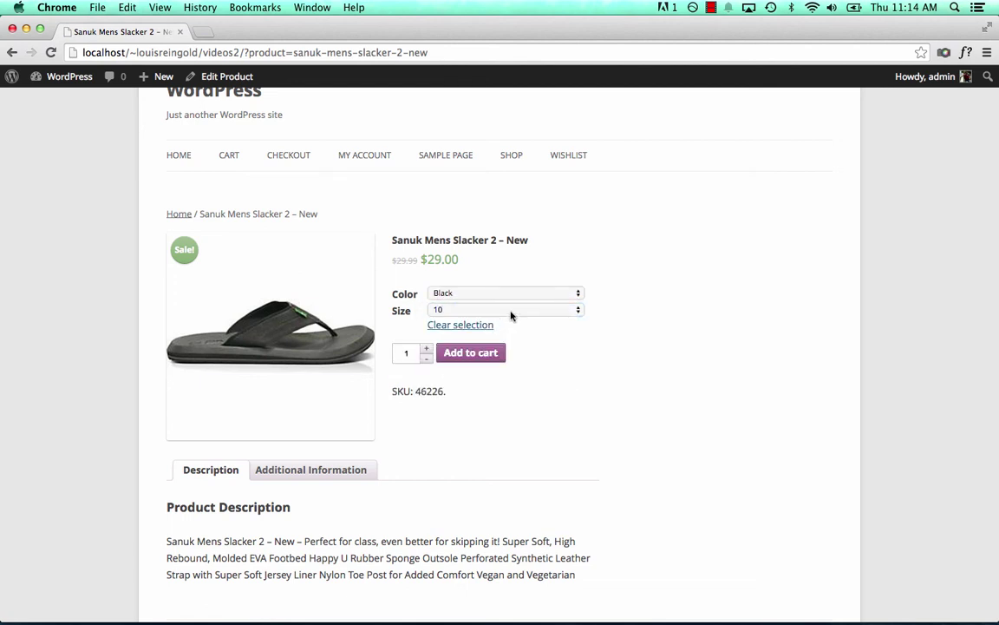
left_click(510, 314)
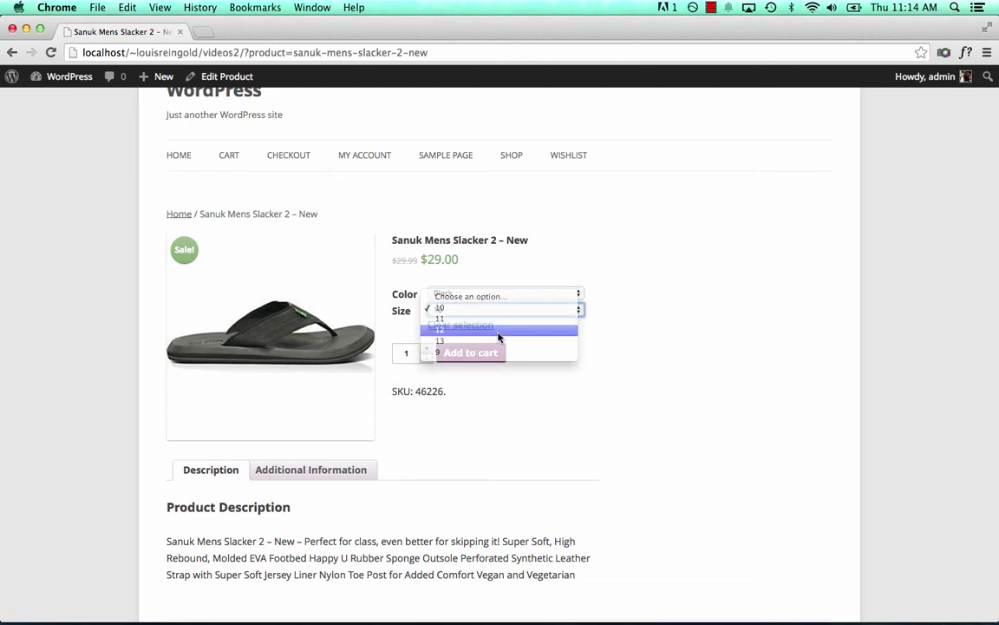
left_click(500, 335)
left_click(516, 312)
left_click(512, 329)
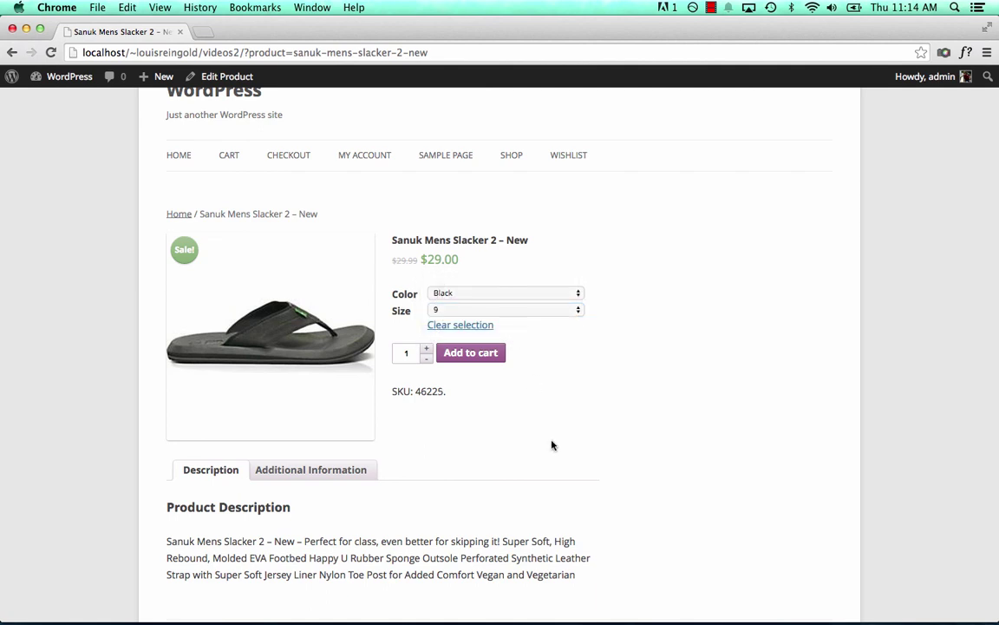